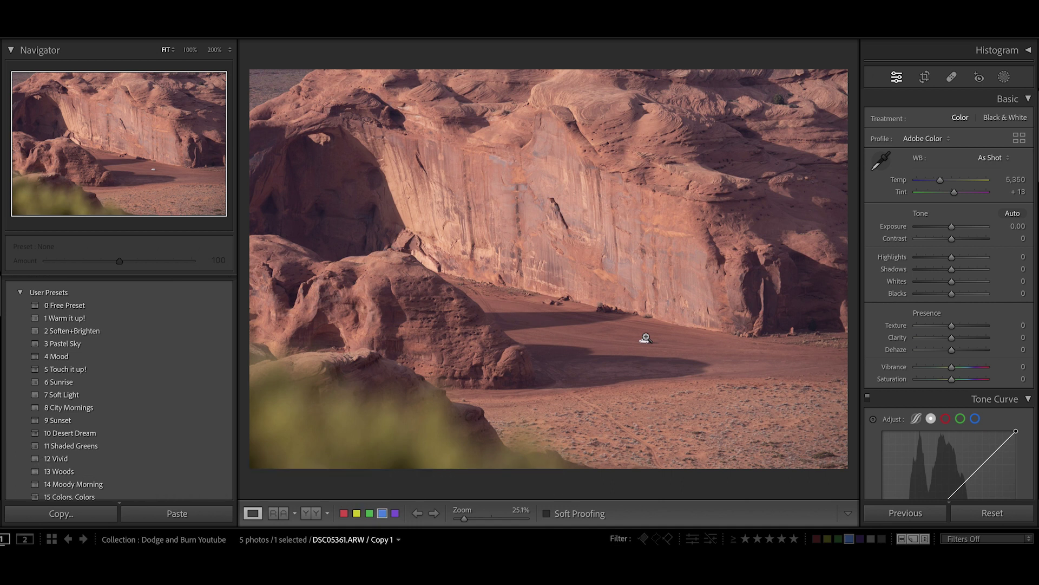
Switch to the edited version of the canyon photo and review its existing radial and linear gradient masks
{"action": "key", "text": "Left"}
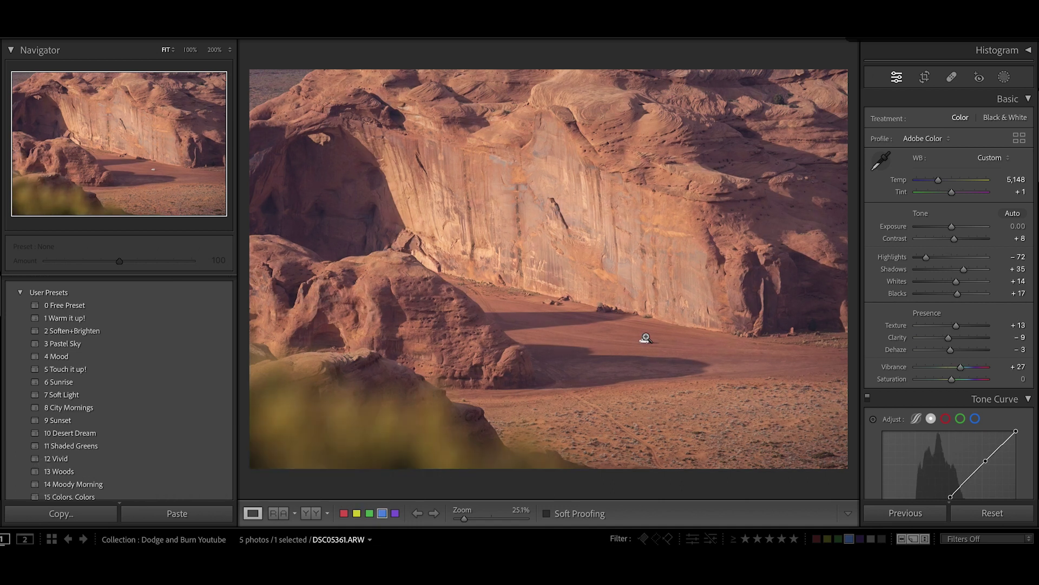
{"action": "left_click", "coordinate": [1004, 78]}
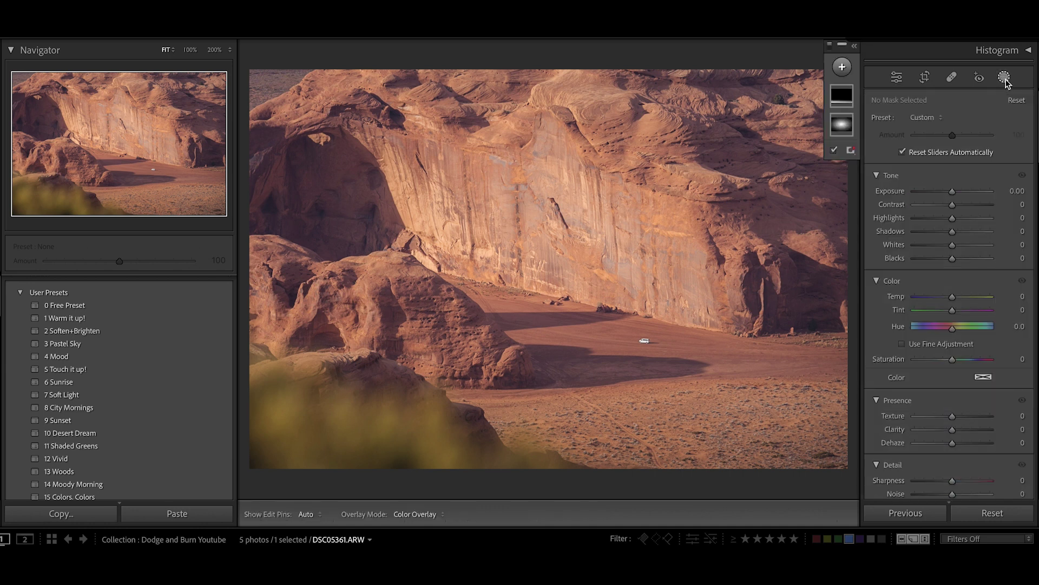
{"action": "left_click", "coordinate": [843, 129]}
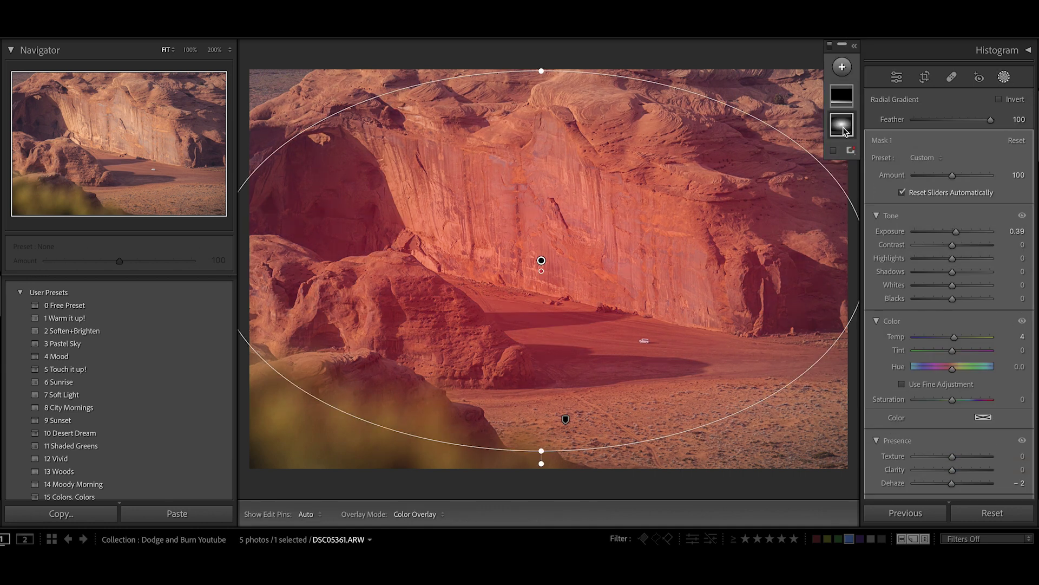
{"action": "left_click", "coordinate": [841, 94]}
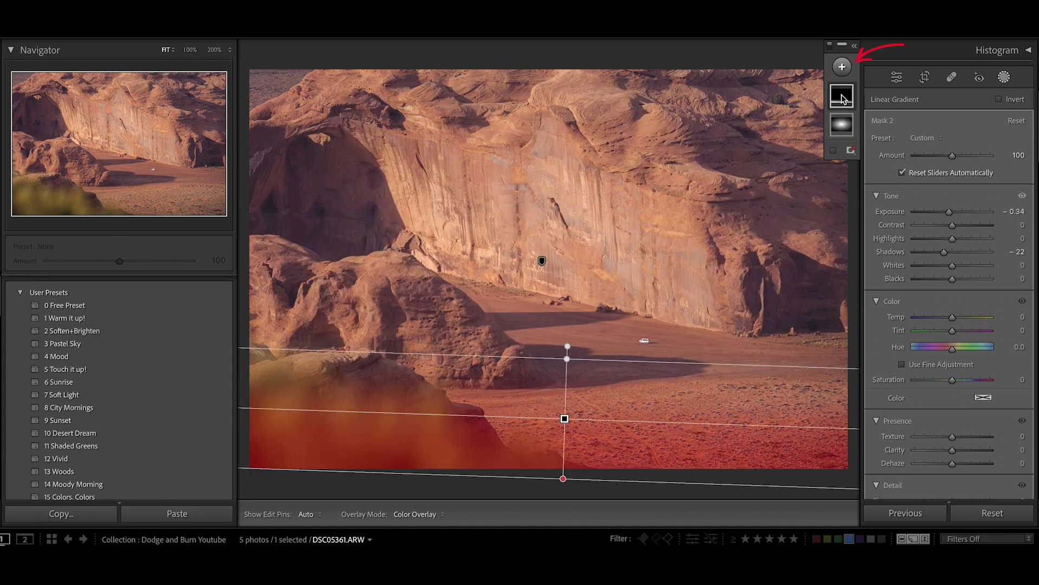
Add a luminance range mask sampled from the dark shadow on the ground beside the rock
{"action": "left_click", "coordinate": [842, 66]}
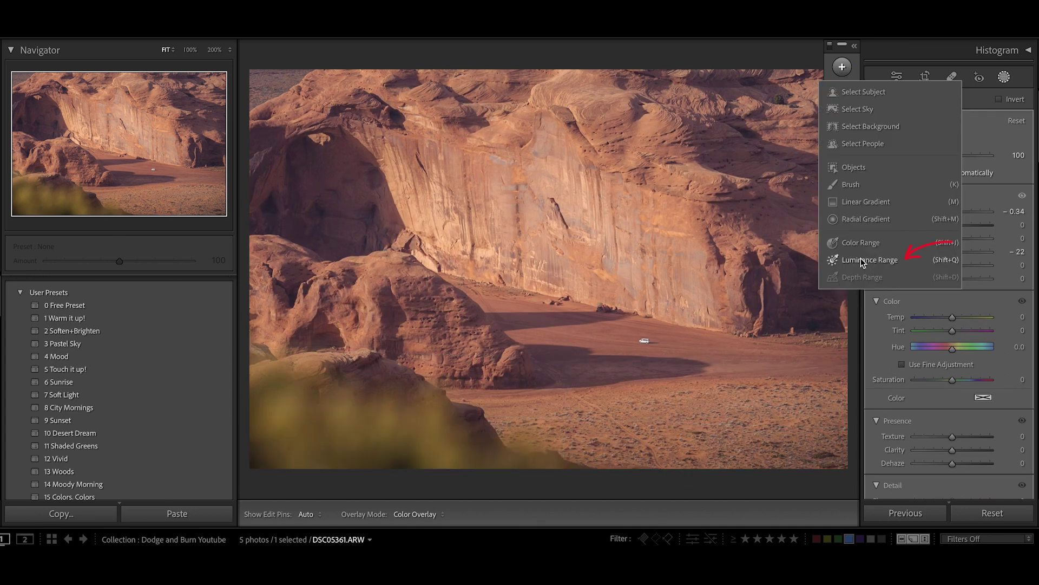
{"action": "left_click", "coordinate": [861, 260]}
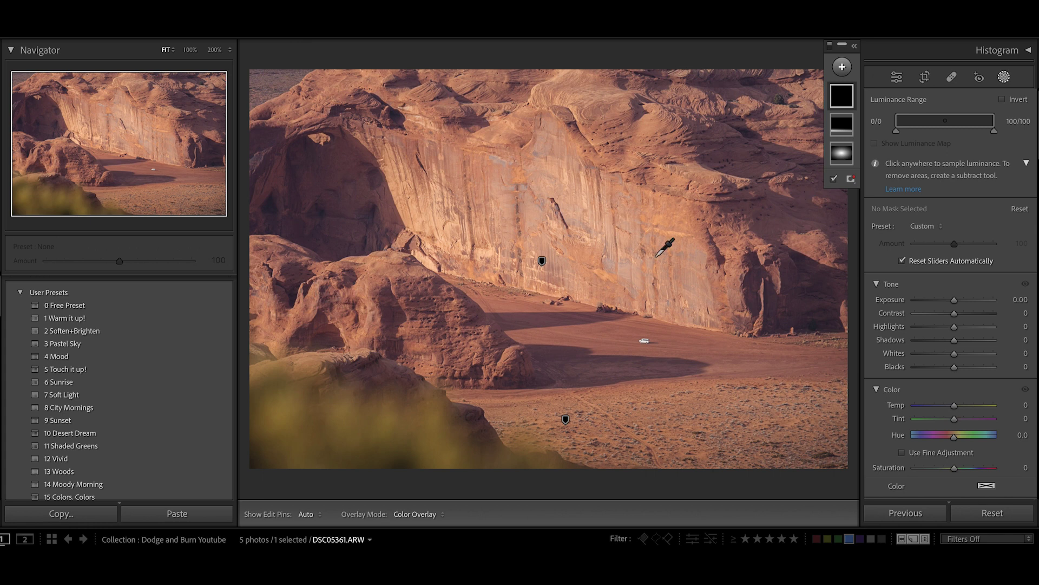
{"action": "left_click", "coordinate": [555, 357]}
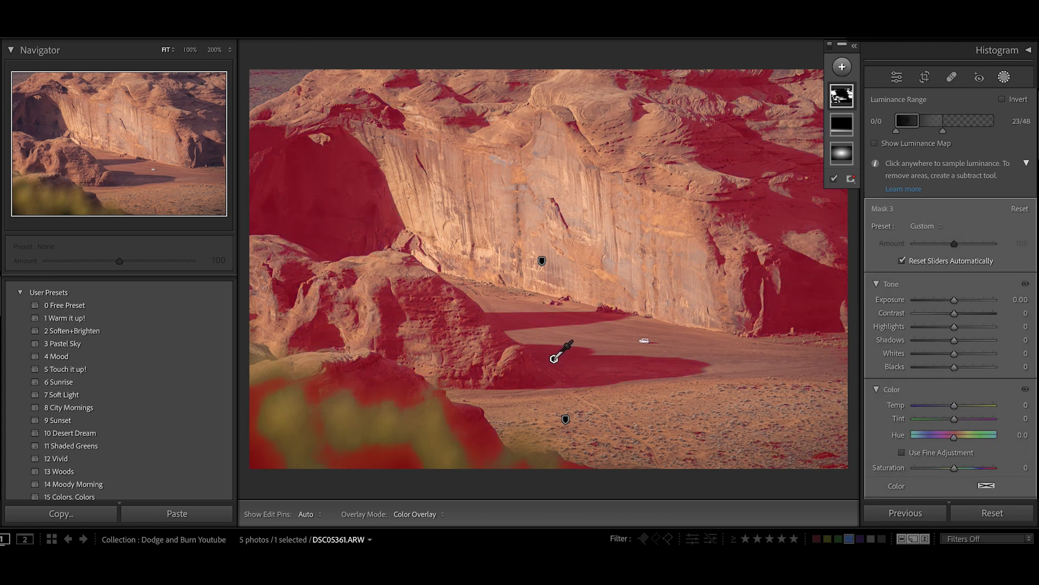
Widen the shadow mask's luminance range falloff to 23/71 and check its coverage with the luminance map
{"action": "left_click_drag", "start_coordinate": [943, 132], "coordinate": [964, 131]}
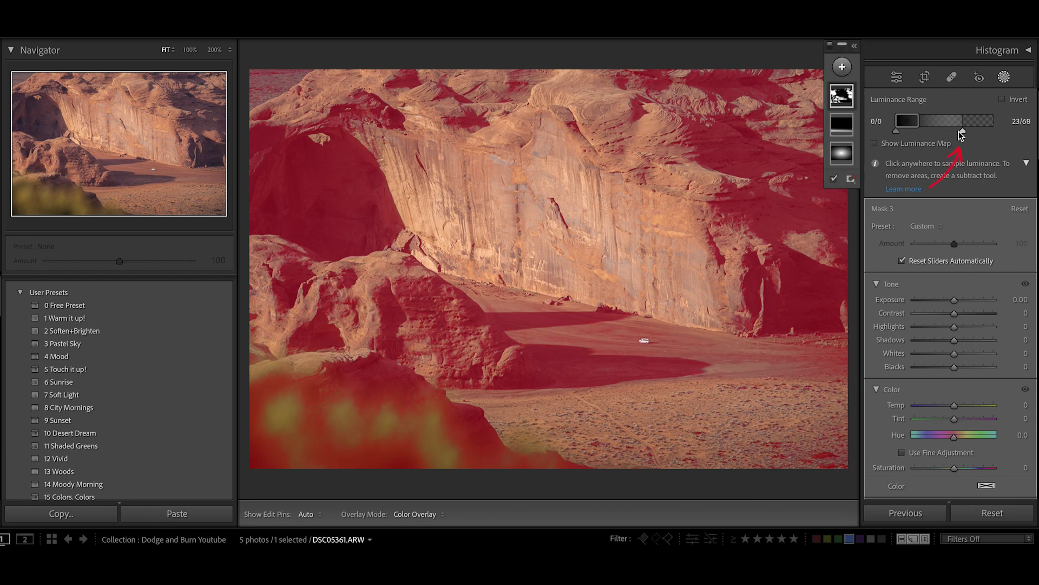
{"action": "left_click_drag", "start_coordinate": [960, 132], "coordinate": [964, 132]}
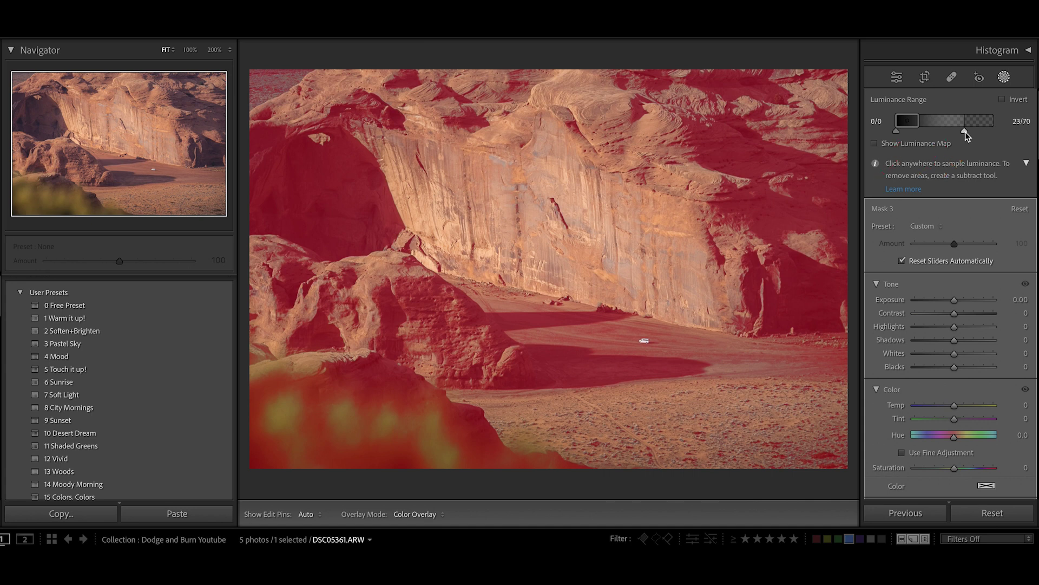
{"action": "left_click_drag", "start_coordinate": [966, 132], "coordinate": [966, 131]}
{"action": "left_click", "coordinate": [874, 143]}
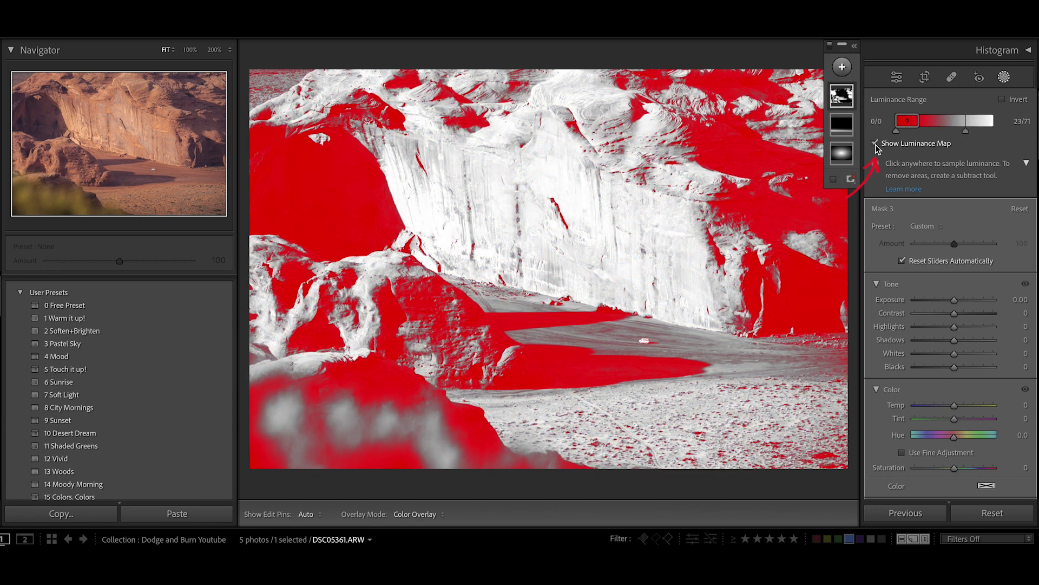
{"action": "left_click", "coordinate": [874, 143]}
Darken the shadow mask by setting its Exposure to -0.36 and Shadows to -17
{"action": "scroll", "coordinate": [942, 260], "scroll_direction": "down", "scroll_amount": 1}
{"action": "left_click_drag", "start_coordinate": [954, 274], "coordinate": [952, 276]}
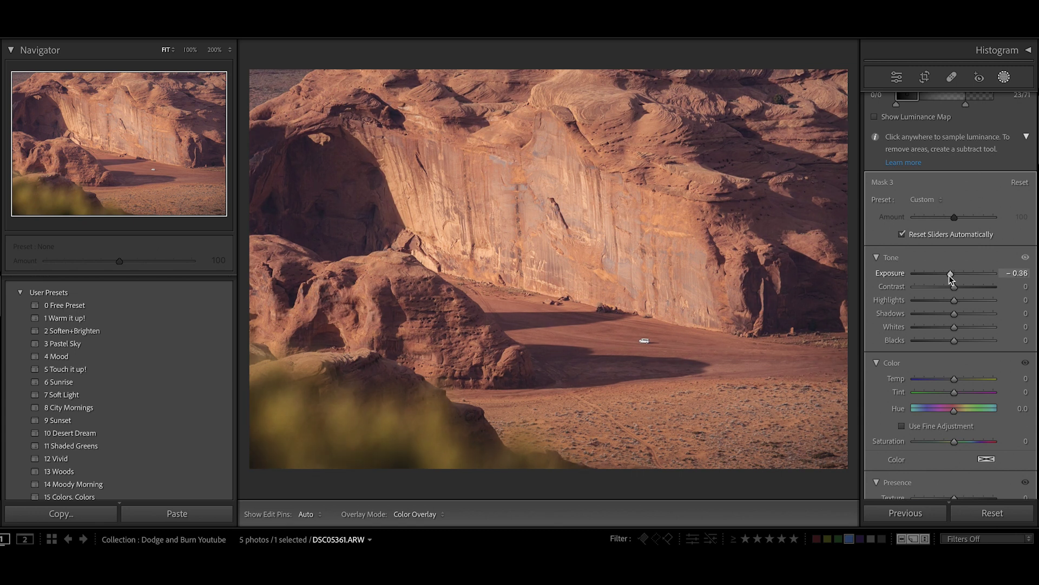
{"action": "left_click_drag", "start_coordinate": [953, 314], "coordinate": [944, 316]}
Duplicate and invert Mask 3, and set the inverted copy's luminance range to 23/81 using the luminance map
{"action": "left_click", "coordinate": [853, 47]}
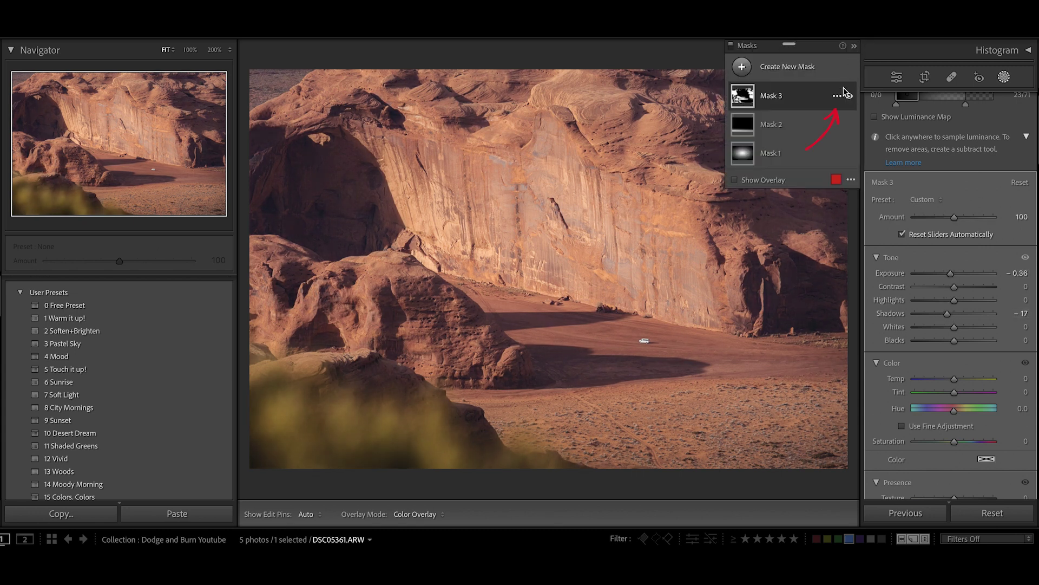
{"action": "left_click", "coordinate": [839, 95]}
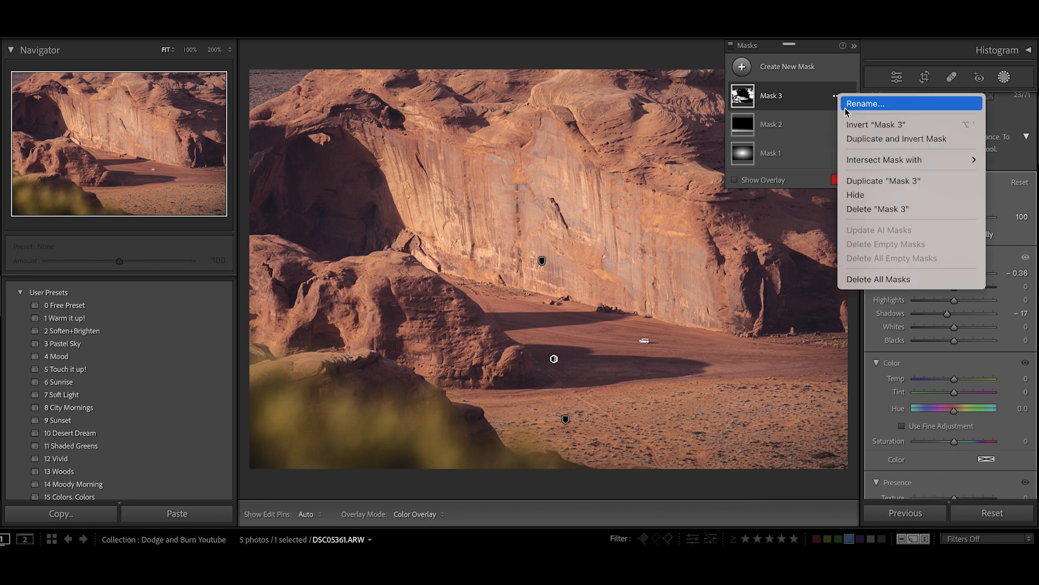
{"action": "left_click", "coordinate": [858, 139]}
{"action": "left_click", "coordinate": [876, 143]}
{"action": "mouse_move", "coordinate": [966, 131]}
{"action": "left_mouse_down"}
{"action": "mouse_move", "coordinate": [985, 131]}
{"action": "mouse_move", "coordinate": [974, 131]}
{"action": "left_mouse_up"}
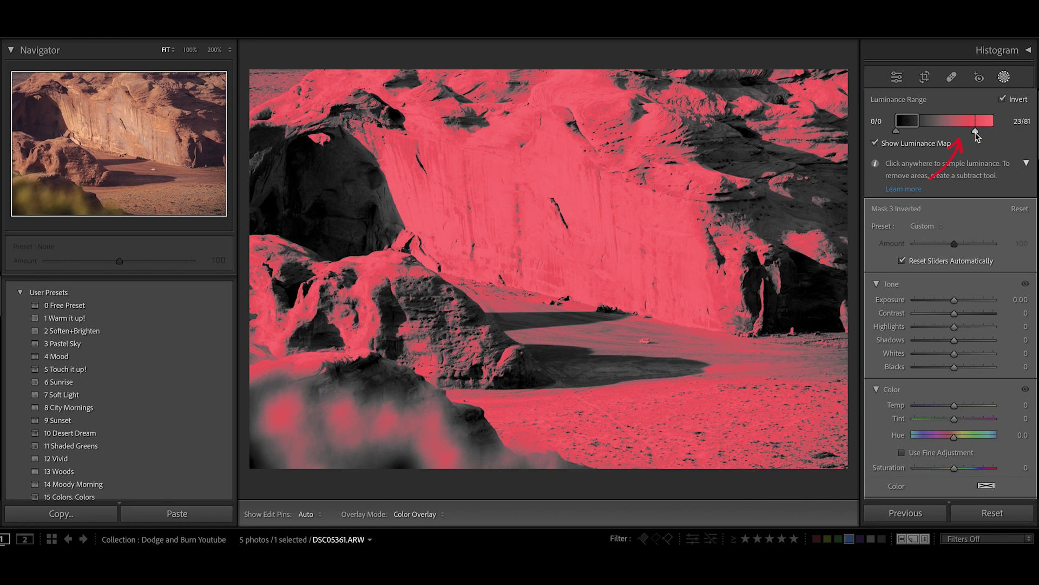
{"action": "left_click", "coordinate": [876, 144]}
Brighten and warm the inverted mask with Exposure 0.08, Highlights 17, Whites 12 and Temp 13
{"action": "left_click_drag", "start_coordinate": [954, 300], "coordinate": [962, 327]}
{"action": "left_click_drag", "start_coordinate": [954, 405], "coordinate": [958, 401]}
{"action": "left_click_drag", "start_coordinate": [954, 353], "coordinate": [960, 355]}
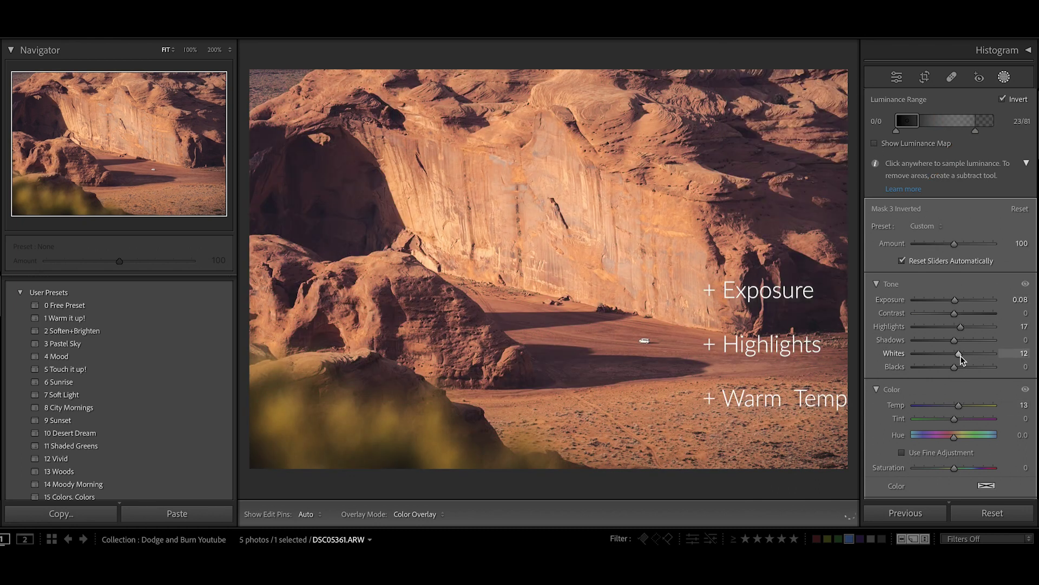
Cool the overall white balance Temp to 4,707 and compare the photo with all masks off and on
{"action": "scroll", "coordinate": [958, 356], "scroll_direction": "down", "scroll_amount": 10}
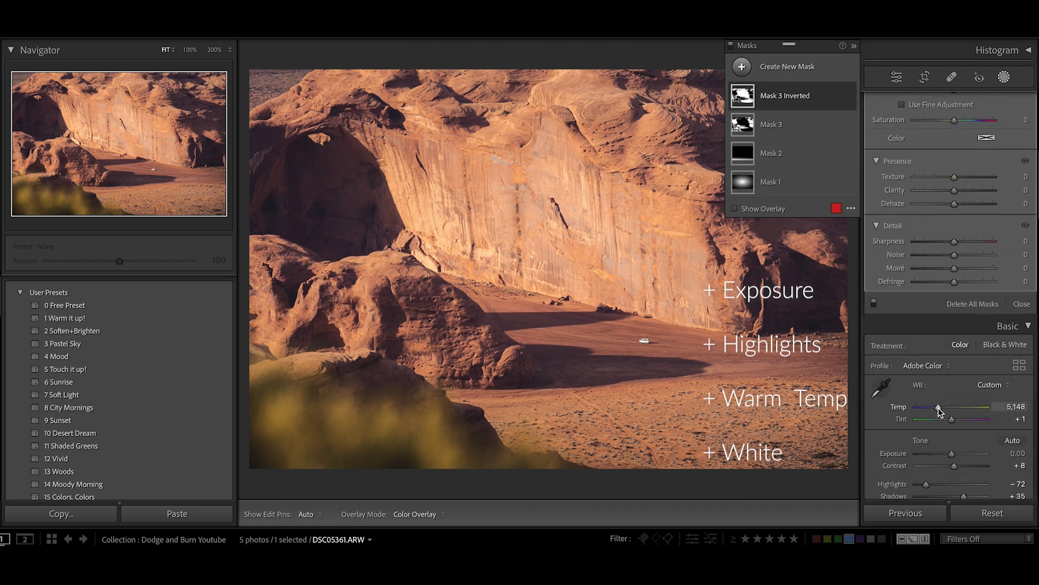
{"action": "left_click_drag", "start_coordinate": [938, 408], "coordinate": [932, 412]}
{"action": "left_click", "coordinate": [731, 46]}
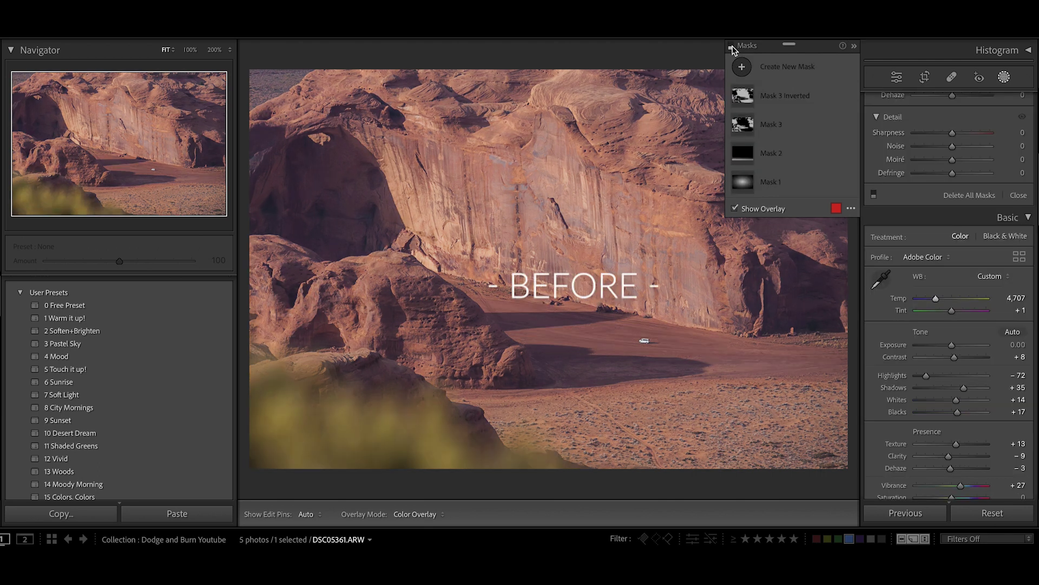
{"action": "left_click", "coordinate": [731, 46]}
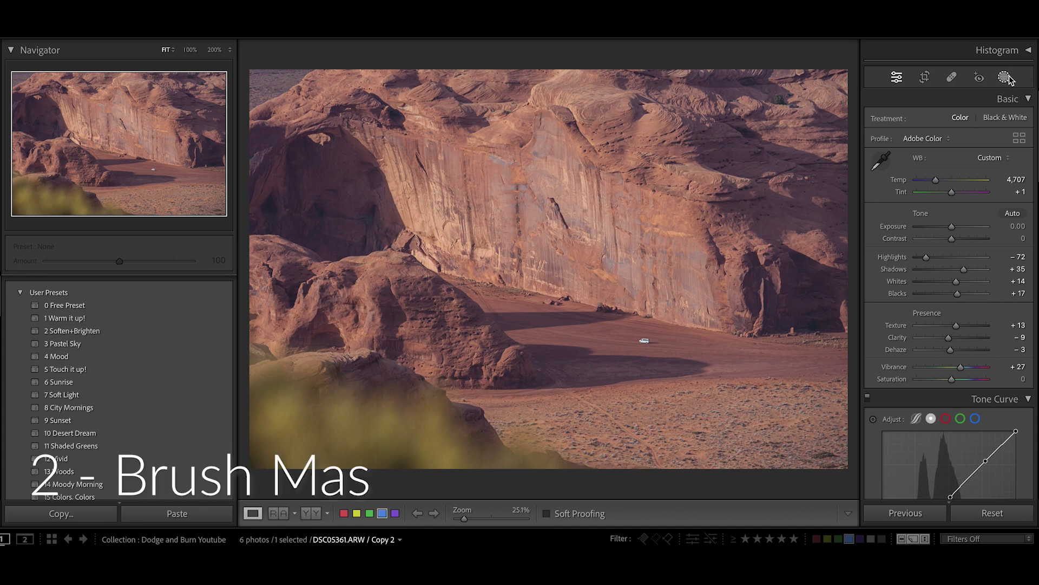
Create a brush mask for burning, with Exposure at -0.60 and Shadows at -21
{"action": "left_click", "coordinate": [1007, 77]}
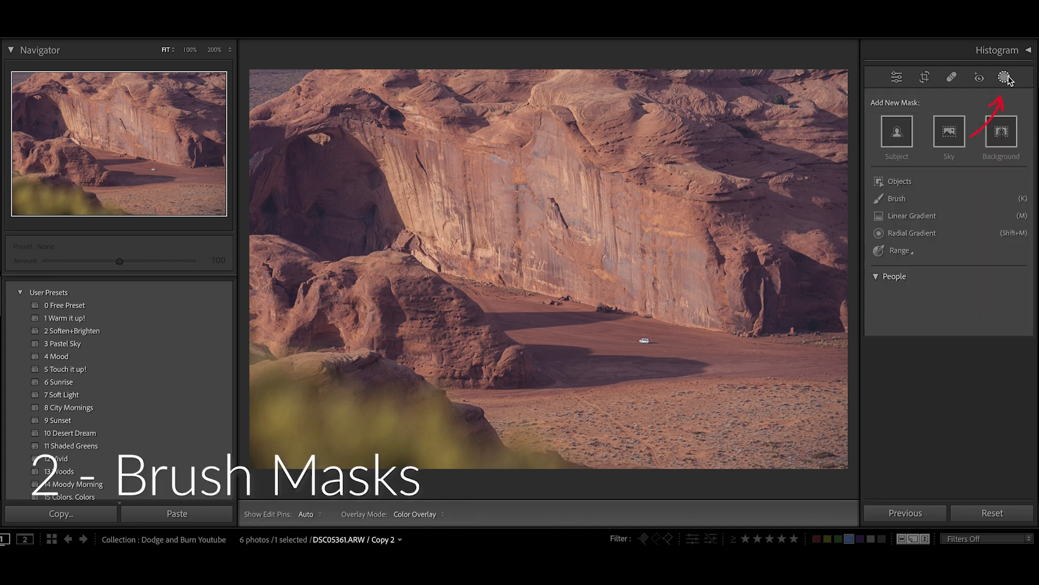
{"action": "left_click", "coordinate": [896, 199]}
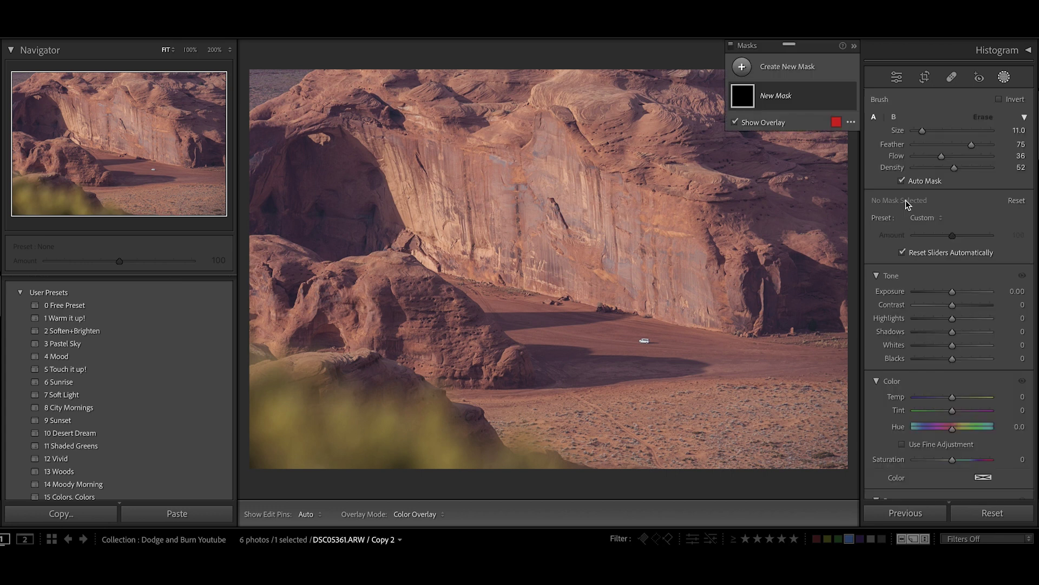
{"action": "left_click_drag", "start_coordinate": [952, 291], "coordinate": [958, 291]}
{"action": "double_click", "coordinate": [958, 291]}
{"action": "left_click_drag", "start_coordinate": [949, 332], "coordinate": [943, 334]}
{"action": "left_click_drag", "start_coordinate": [952, 292], "coordinate": [946, 294]}
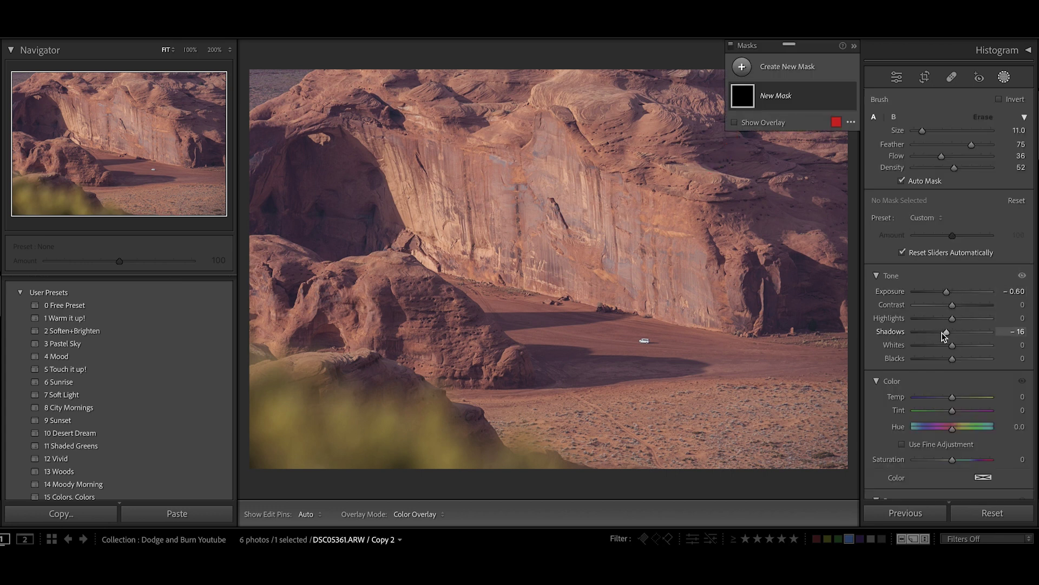
{"action": "left_click_drag", "start_coordinate": [944, 333], "coordinate": [942, 333]}
Show the overlay and paint the shaded faces of the left rock and its ground shadows with a size 6 brush
{"action": "left_click", "coordinate": [734, 123]}
{"action": "scroll", "coordinate": [318, 331], "scroll_direction": "down", "scroll_amount": 5}
{"action": "mouse_move", "coordinate": [312, 336]}
{"action": "left_mouse_down"}
{"action": "mouse_move", "coordinate": [301, 341]}
{"action": "mouse_move", "coordinate": [333, 332]}
{"action": "mouse_move", "coordinate": [325, 312]}
{"action": "left_mouse_up"}
{"action": "mouse_move", "coordinate": [342, 281]}
{"action": "left_mouse_down"}
{"action": "mouse_move", "coordinate": [304, 270]}
{"action": "mouse_move", "coordinate": [288, 298]}
{"action": "left_mouse_up"}
{"action": "left_click_drag", "start_coordinate": [396, 317], "coordinate": [417, 303]}
{"action": "mouse_move", "coordinate": [465, 326]}
{"action": "left_mouse_down"}
{"action": "mouse_move", "coordinate": [449, 372]}
{"action": "mouse_move", "coordinate": [487, 375]}
{"action": "mouse_move", "coordinate": [506, 342]}
{"action": "left_mouse_up"}
{"action": "left_click_drag", "start_coordinate": [530, 379], "coordinate": [690, 369]}
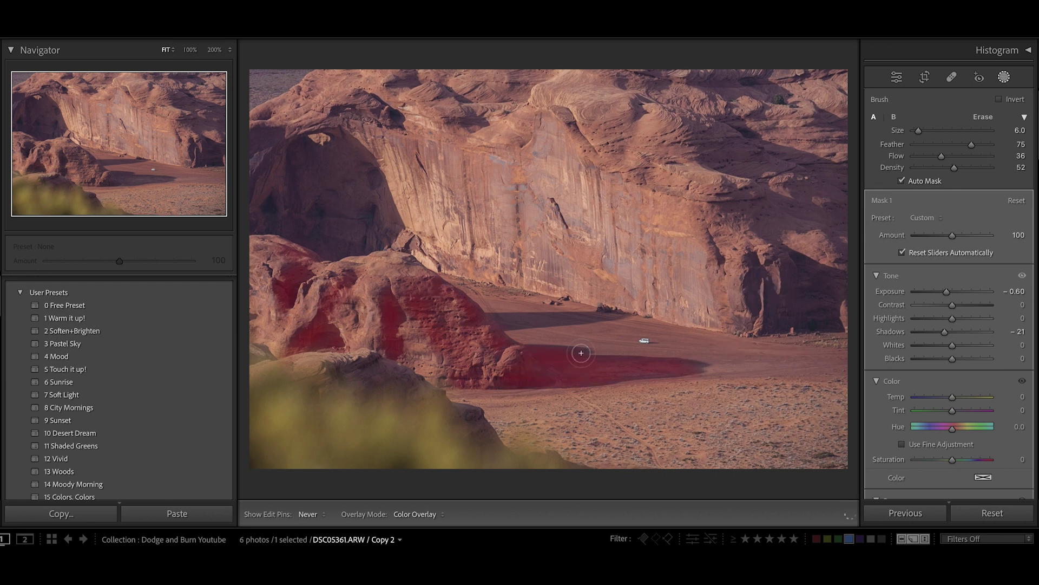
{"action": "left_click_drag", "start_coordinate": [619, 314], "coordinate": [485, 328]}
Paint the burn mask over the foreground foliage, the lower-right ground, the right cliff and the shadows along the upper rocks
{"action": "scroll", "coordinate": [420, 455], "scroll_direction": "up", "scroll_amount": 5}
{"action": "mouse_move", "coordinate": [400, 466]}
{"action": "left_mouse_down"}
{"action": "mouse_move", "coordinate": [345, 487]}
{"action": "mouse_move", "coordinate": [252, 424]}
{"action": "mouse_move", "coordinate": [531, 472]}
{"action": "mouse_move", "coordinate": [251, 421]}
{"action": "mouse_move", "coordinate": [735, 459]}
{"action": "mouse_move", "coordinate": [785, 395]}
{"action": "mouse_move", "coordinate": [561, 442]}
{"action": "mouse_move", "coordinate": [812, 311]}
{"action": "mouse_move", "coordinate": [818, 292]}
{"action": "left_mouse_up"}
{"action": "mouse_move", "coordinate": [766, 208]}
{"action": "left_mouse_down"}
{"action": "mouse_move", "coordinate": [684, 73]}
{"action": "mouse_move", "coordinate": [830, 241]}
{"action": "mouse_move", "coordinate": [817, 259]}
{"action": "mouse_move", "coordinate": [779, 92]}
{"action": "mouse_move", "coordinate": [744, 123]}
{"action": "mouse_move", "coordinate": [671, 63]}
{"action": "left_mouse_up"}
{"action": "scroll", "coordinate": [531, 64], "scroll_direction": "down", "scroll_amount": 8}
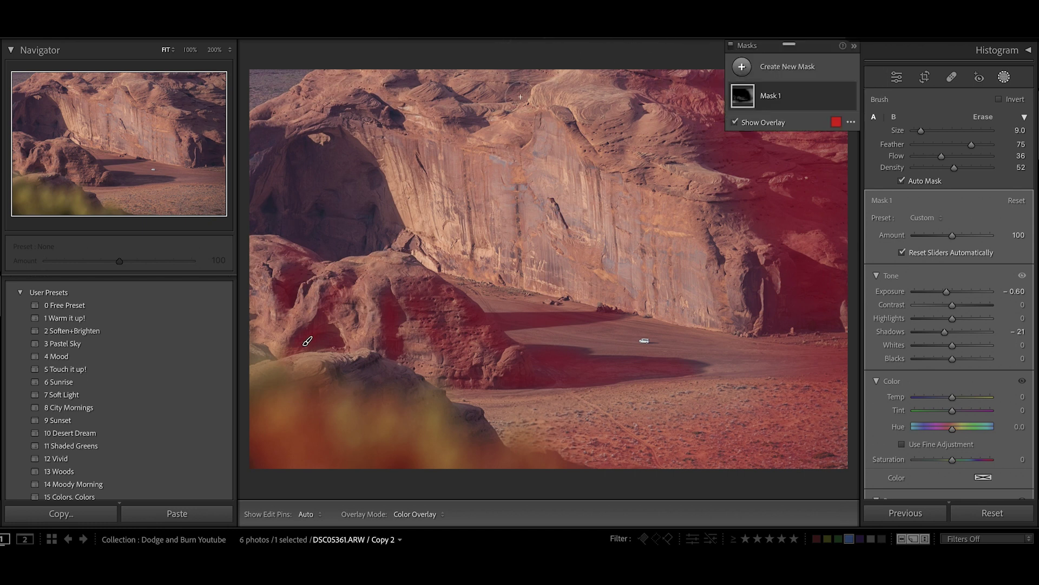
{"action": "scroll", "coordinate": [520, 97], "scroll_direction": "down", "scroll_amount": 3}
{"action": "mouse_move", "coordinate": [521, 95]}
{"action": "left_mouse_down"}
{"action": "mouse_move", "coordinate": [536, 65]}
{"action": "mouse_move", "coordinate": [440, 91]}
{"action": "mouse_move", "coordinate": [448, 71]}
{"action": "mouse_move", "coordinate": [449, 89]}
{"action": "left_mouse_up"}
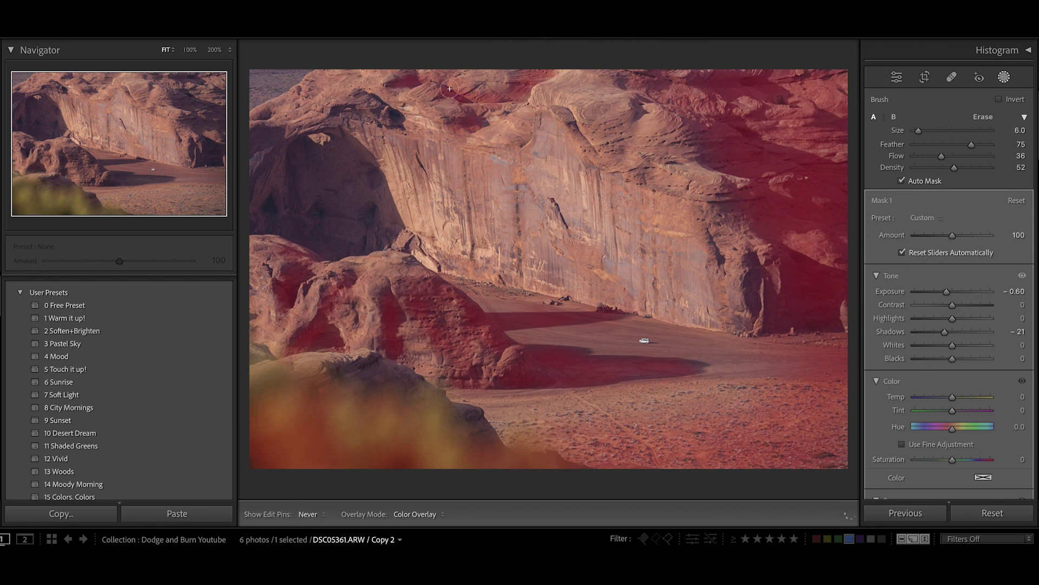
Paint the burn mask into the crevices of the right cliff and the shaded alcove on the left
{"action": "key", "text": "h"}
{"action": "key", "text": "h"}
{"action": "key", "text": "h"}
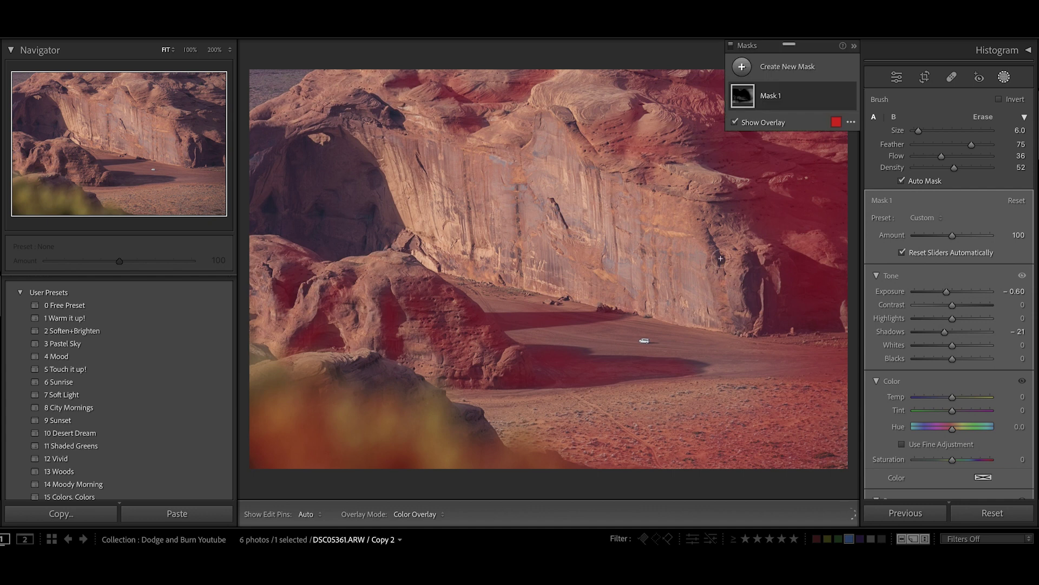
{"action": "key", "text": "h"}
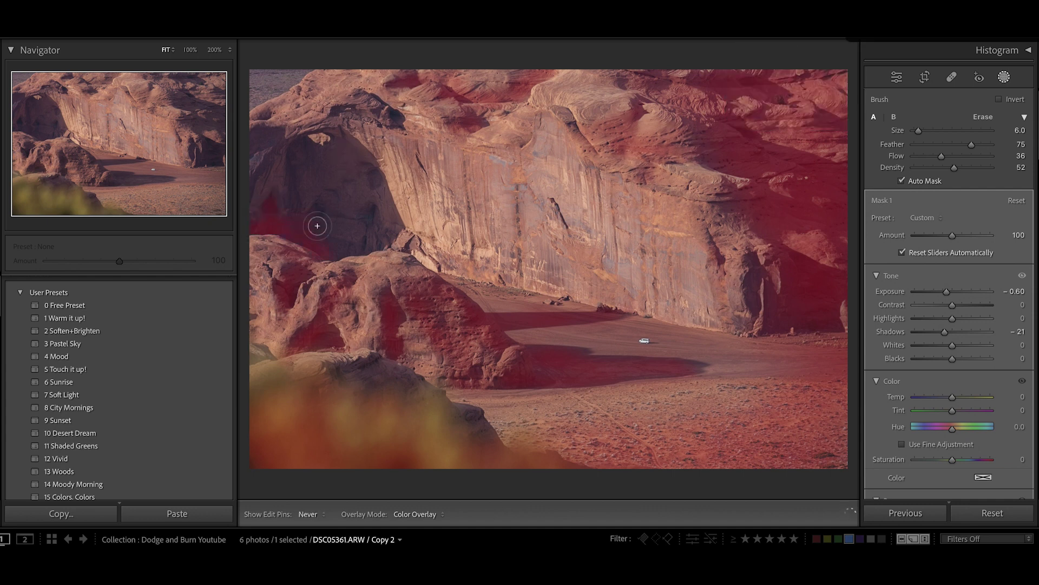
{"action": "key", "text": "h"}
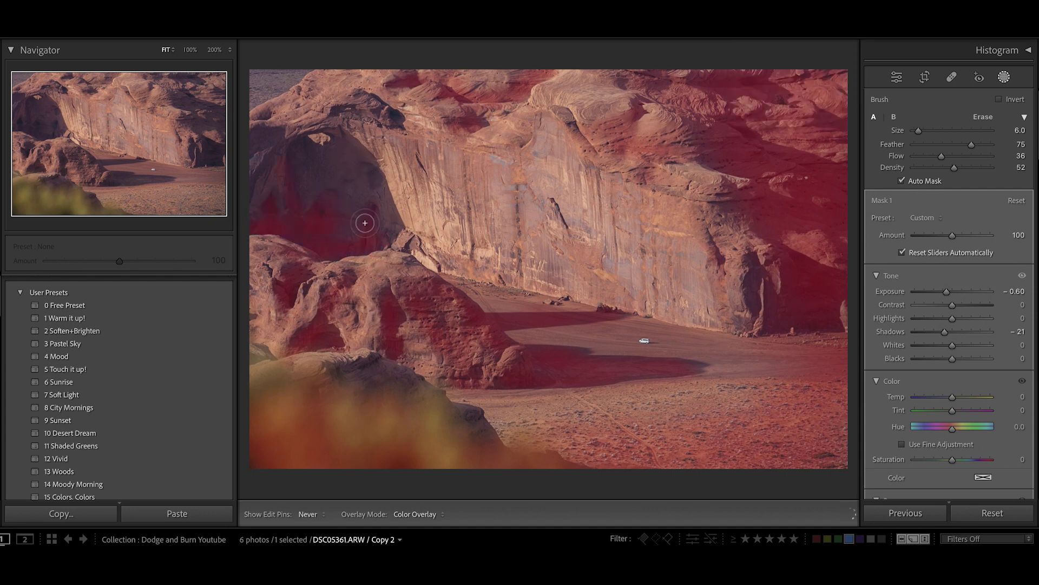
{"action": "key", "text": "h"}
{"action": "key", "text": "bracketleft"}
{"action": "key", "text": "h"}
{"action": "key", "text": "bracketleft"}
{"action": "key", "text": "h"}
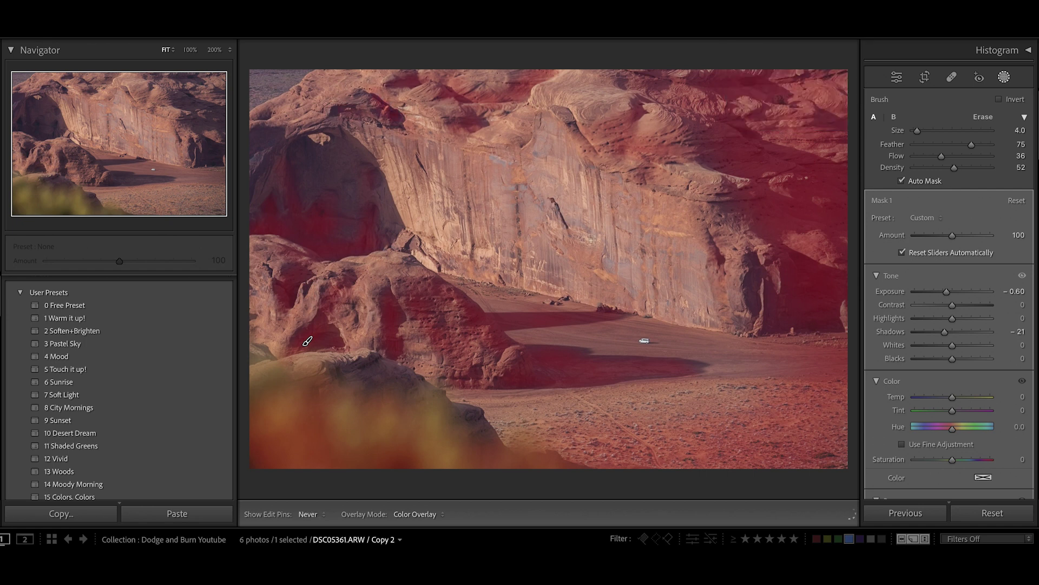
Enlarge the brush to size 14 and extend the burn mask across the foreground ground and foliage
{"action": "key", "text": "h"}
{"action": "key", "text": "bracketright"}
{"action": "key", "text": "bracketright"}
{"action": "key", "text": "bracketright"}
{"action": "key", "text": "bracketright"}
{"action": "key", "text": "bracketright"}
{"action": "key", "text": "bracketright"}
{"action": "key", "text": "bracketright"}
{"action": "key", "text": "bracketright"}
{"action": "key", "text": "h"}
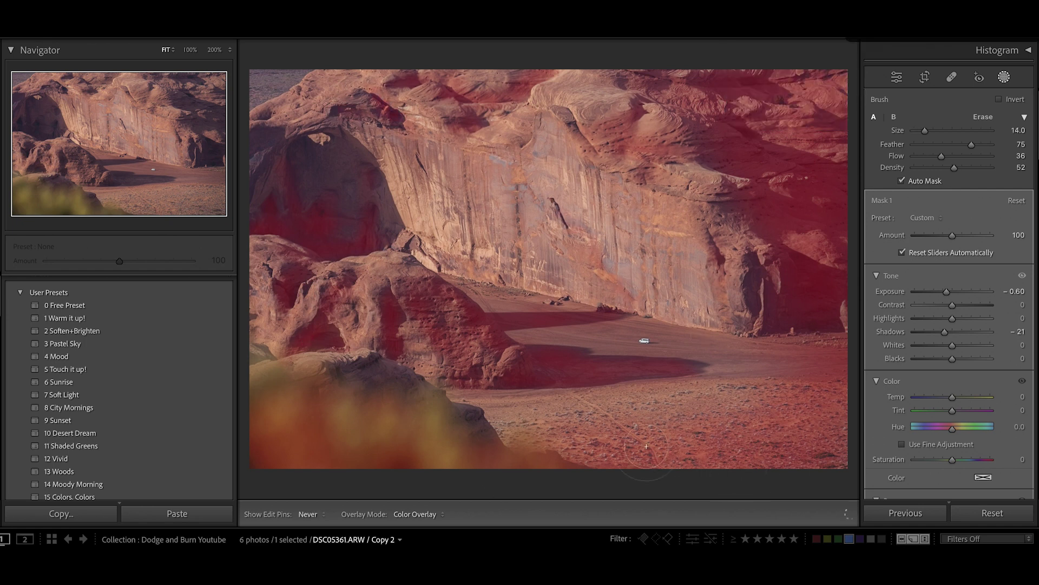
{"action": "key", "text": "h"}
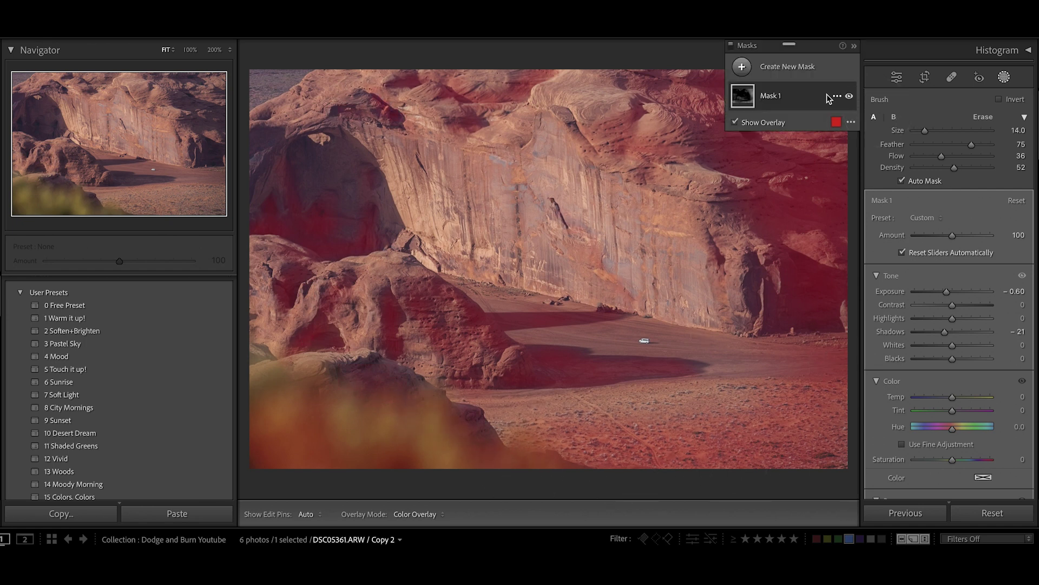
Lower the burn mask's Exposure to -1.44 and compare the photo with the mask hidden and shown
{"action": "left_click", "coordinate": [800, 99]}
{"action": "left_click_drag", "start_coordinate": [946, 291], "coordinate": [939, 290]}
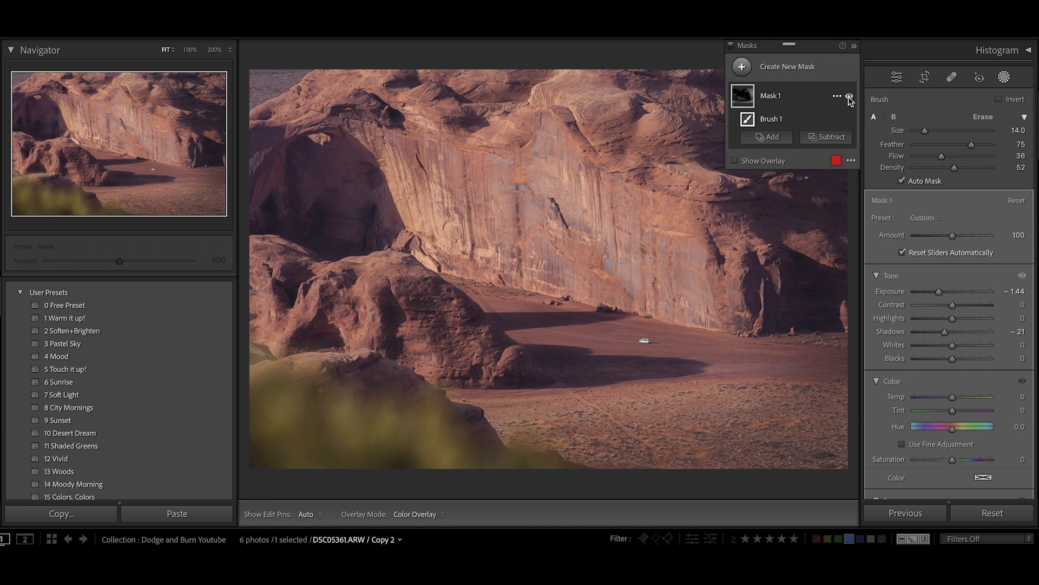
{"action": "left_click", "coordinate": [849, 96]}
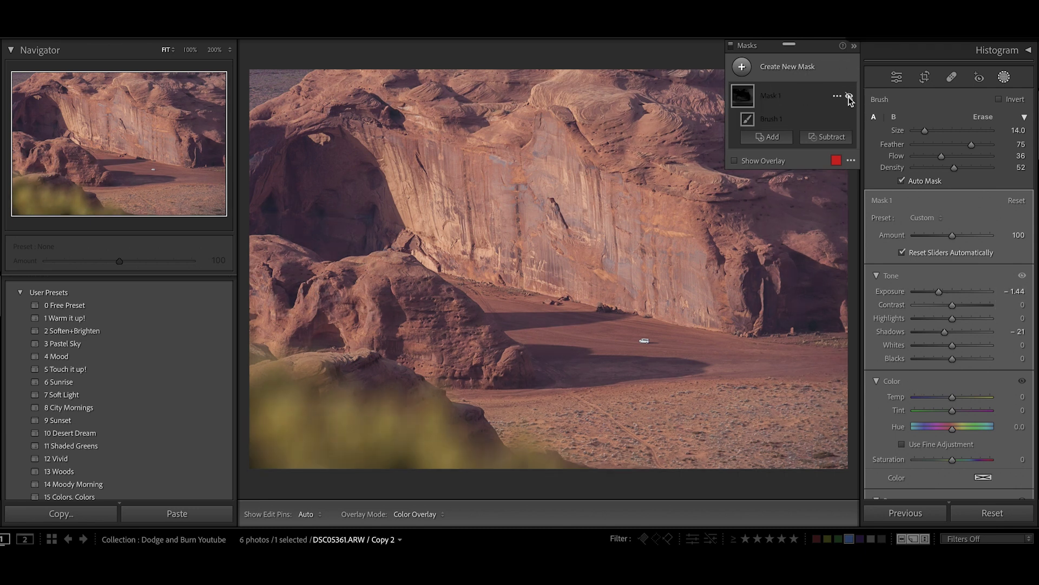
{"action": "left_click", "coordinate": [848, 96]}
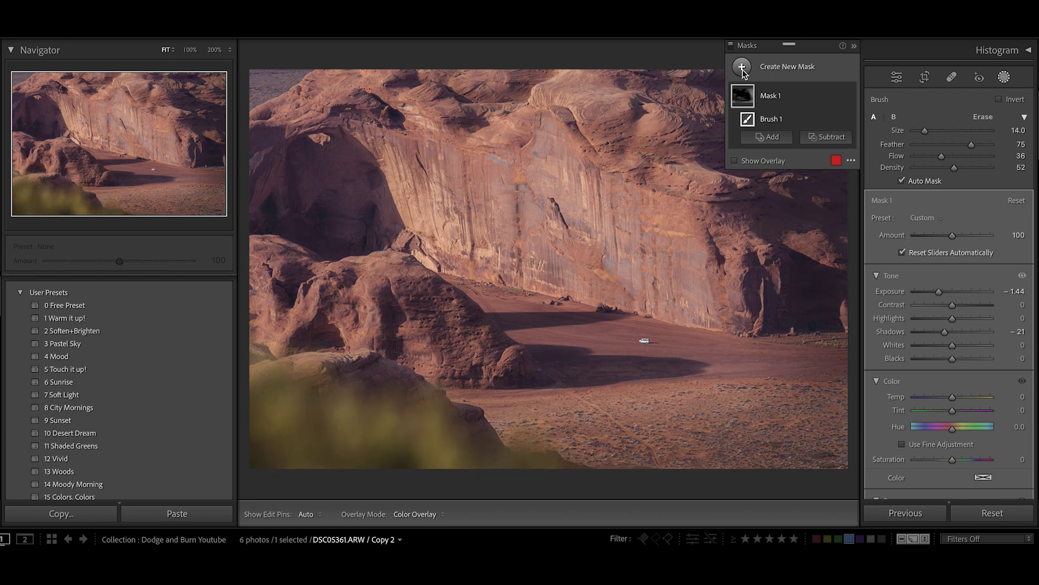
Create a new brush mask for dodging with Exposure 0.56, Highlights 22, Whites 25 and Temp 21
{"action": "left_click", "coordinate": [742, 71]}
{"action": "left_click", "coordinate": [804, 184]}
{"action": "key", "text": "k"}
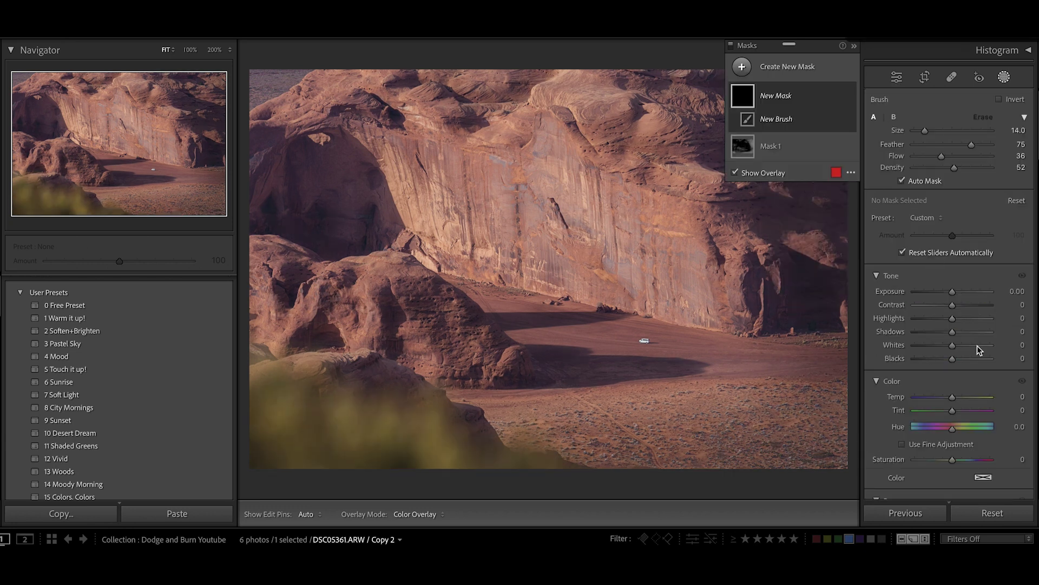
{"action": "left_click_drag", "start_coordinate": [952, 291], "coordinate": [962, 346]}
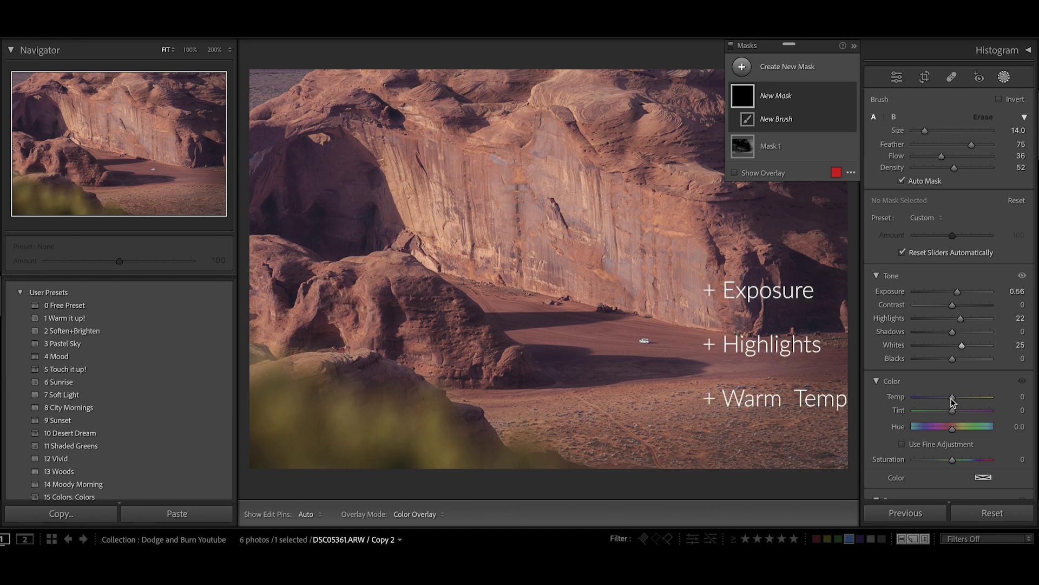
{"action": "left_click_drag", "start_coordinate": [952, 396], "coordinate": [960, 397]}
Reduce the brush to size 8, then 6, show the overlay and paint the dodge mask over the boulders on the left
{"action": "key", "text": "bracketleft"}
{"action": "key", "text": "bracketleft"}
{"action": "key", "text": "bracketleft"}
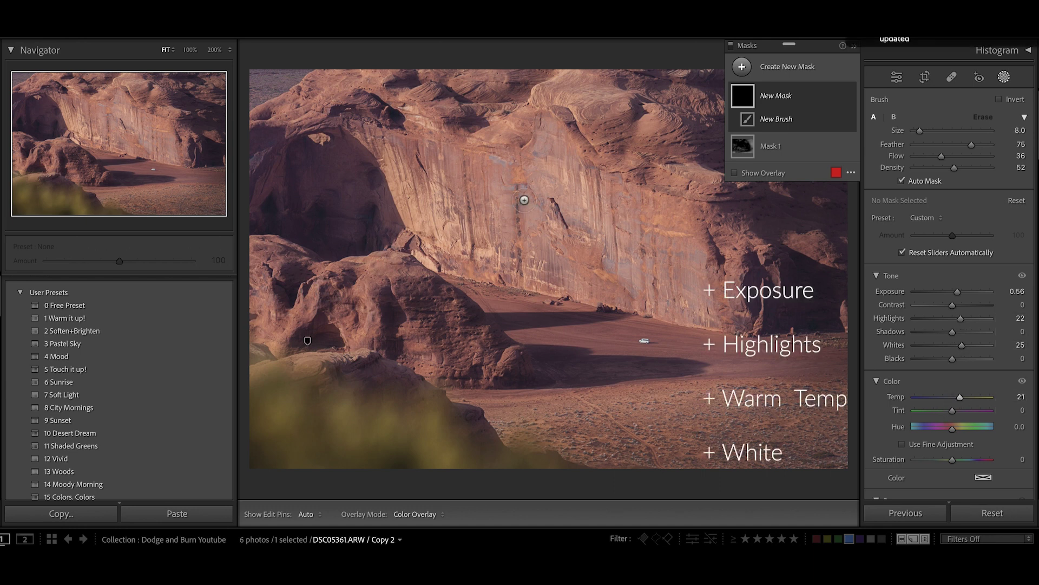
{"action": "key", "text": "o"}
{"action": "key", "text": "h"}
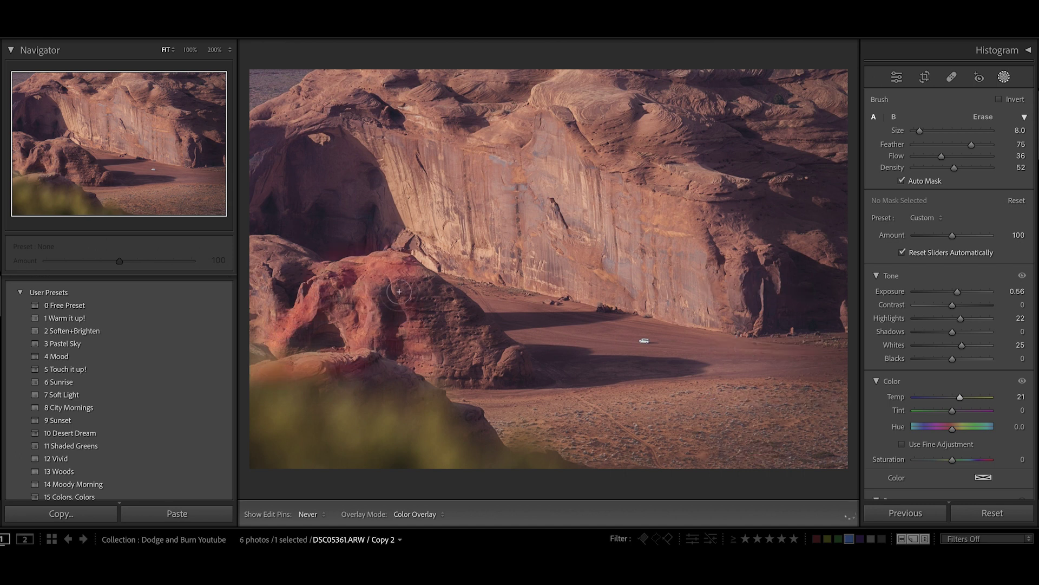
{"action": "key", "text": "bracketleft"}
{"action": "key", "text": "h"}
{"action": "key", "text": "bracketleft"}
{"action": "key", "text": "h"}
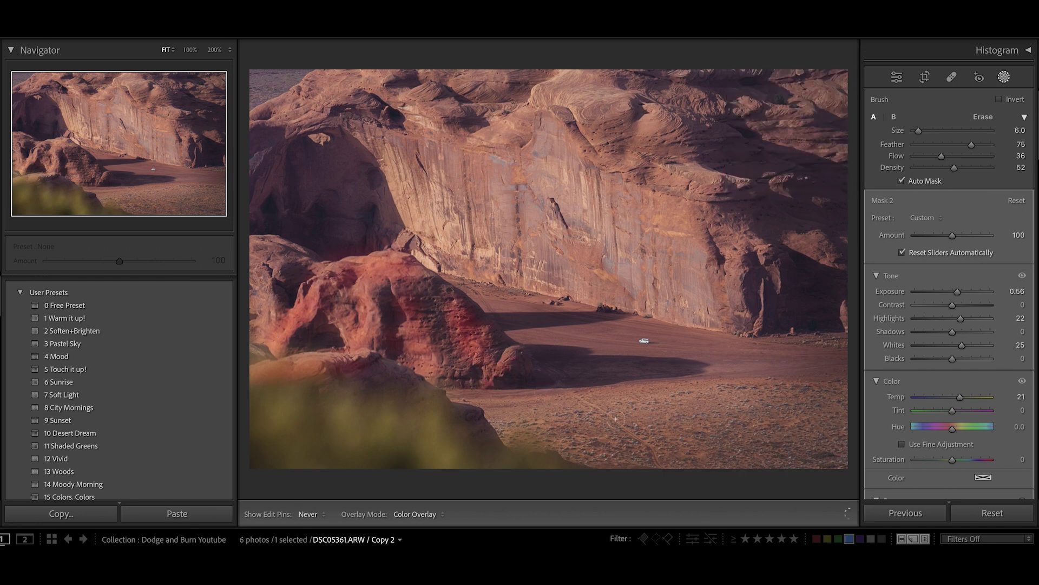
{"action": "key", "text": "h"}
Enlarge the brush up to size 30 and extend the dodge mask over the sandy canyon floor and the far-left boulders
{"action": "left_click", "coordinate": [853, 46]}
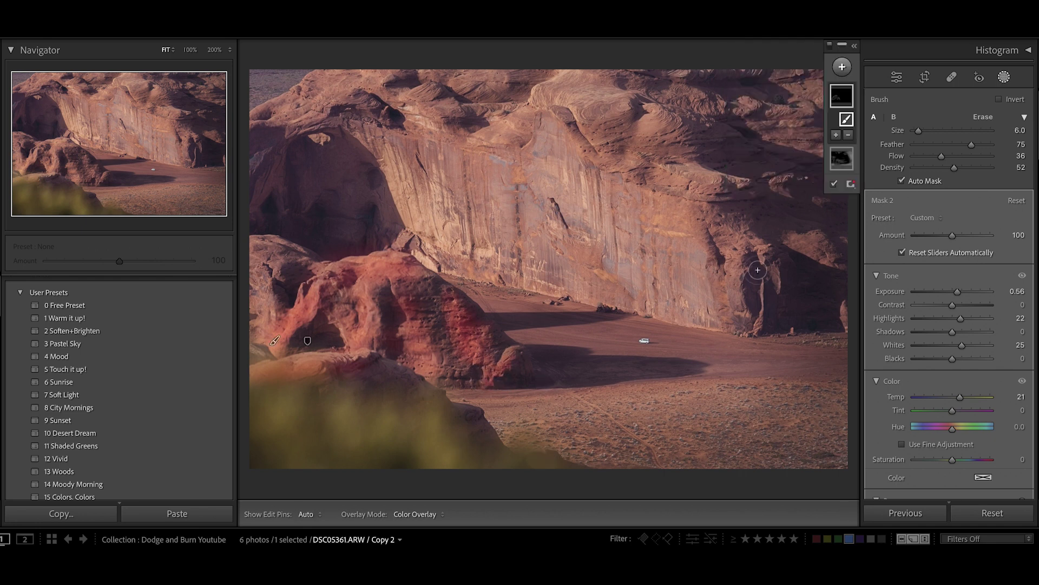
{"action": "key", "text": "bracketright"}
{"action": "key", "text": "bracketright"}
{"action": "key", "text": "bracketright"}
{"action": "key", "text": "bracketright"}
{"action": "key", "text": "h"}
{"action": "mouse_move", "coordinate": [558, 330]}
{"action": "left_mouse_down"}
{"action": "mouse_move", "coordinate": [646, 351]}
{"action": "mouse_move", "coordinate": [605, 331]}
{"action": "mouse_move", "coordinate": [782, 356]}
{"action": "mouse_move", "coordinate": [699, 382]}
{"action": "mouse_move", "coordinate": [537, 400]}
{"action": "mouse_move", "coordinate": [461, 394]}
{"action": "left_mouse_up"}
{"action": "key", "text": "h"}
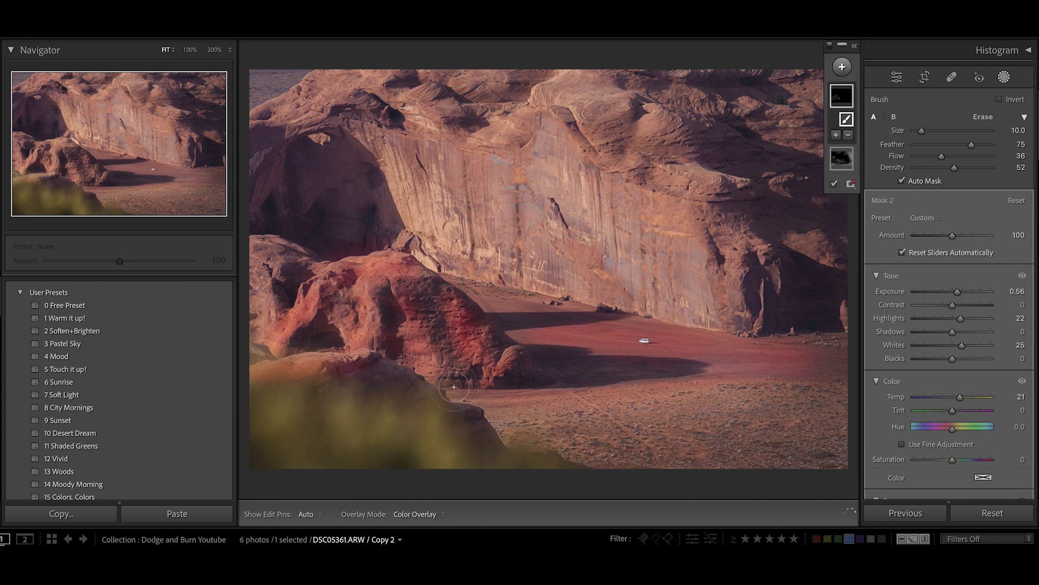
{"action": "key", "text": "bracketright"}
{"action": "key", "text": "bracketright"}
{"action": "key", "text": "bracketright"}
{"action": "key", "text": "bracketright"}
{"action": "key", "text": "bracketright"}
{"action": "key", "text": "bracketright"}
{"action": "key", "text": "bracketright"}
{"action": "key", "text": "bracketright"}
{"action": "key", "text": "bracketright"}
{"action": "key", "text": "bracketright"}
{"action": "key", "text": "h"}
{"action": "key", "text": "h"}
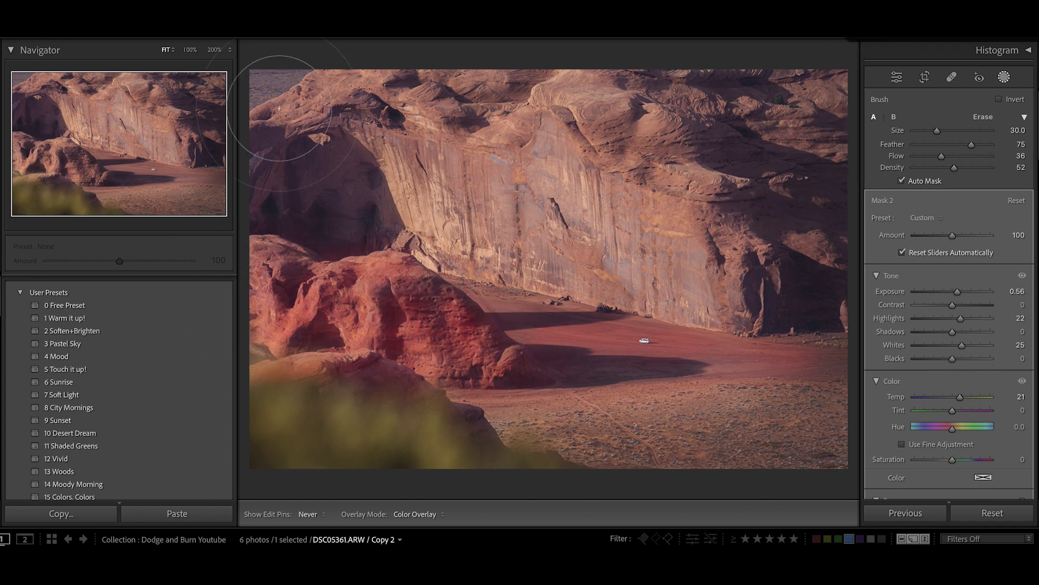
Paint the dodge mask over the shaded alcove and the large cliff face, reducing the brush to size 14
{"action": "mouse_move", "coordinate": [279, 108]}
{"action": "left_mouse_down"}
{"action": "mouse_move", "coordinate": [321, 133]}
{"action": "mouse_move", "coordinate": [424, 123]}
{"action": "left_mouse_up"}
{"action": "scroll", "coordinate": [278, 116], "scroll_direction": "down", "scroll_amount": 4}
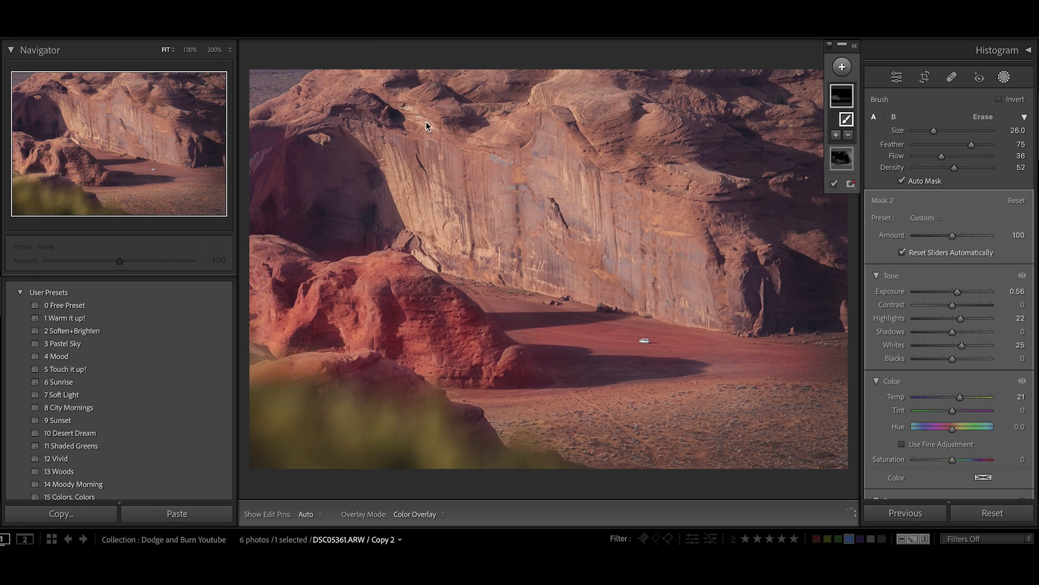
{"action": "key", "text": "bracketleft"}
{"action": "key", "text": "bracketleft"}
{"action": "key", "text": "bracketleft"}
{"action": "key", "text": "h"}
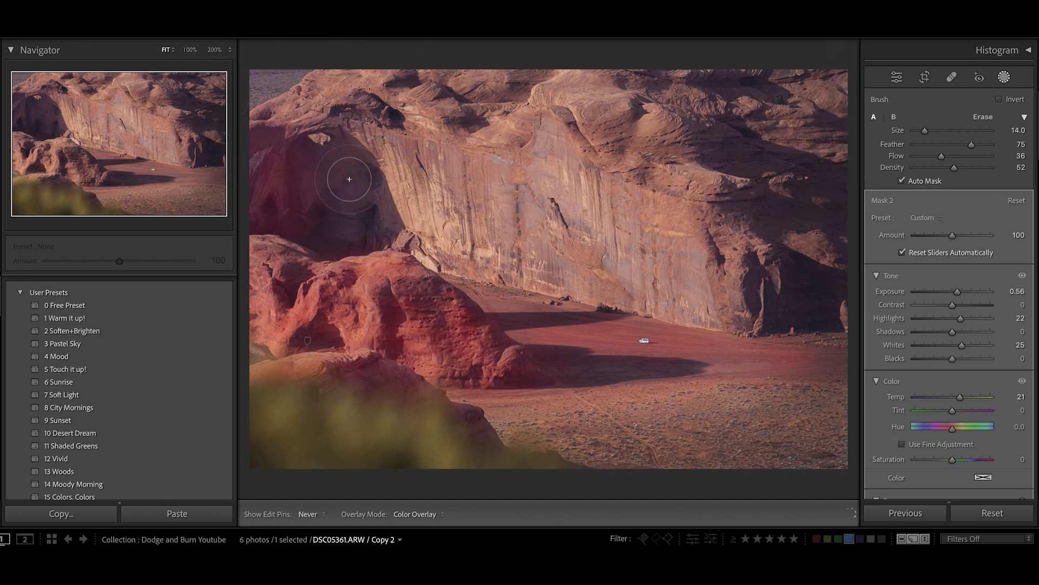
{"action": "mouse_move", "coordinate": [349, 178]}
{"action": "left_mouse_down"}
{"action": "mouse_move", "coordinate": [301, 157]}
{"action": "mouse_move", "coordinate": [312, 174]}
{"action": "left_mouse_up"}
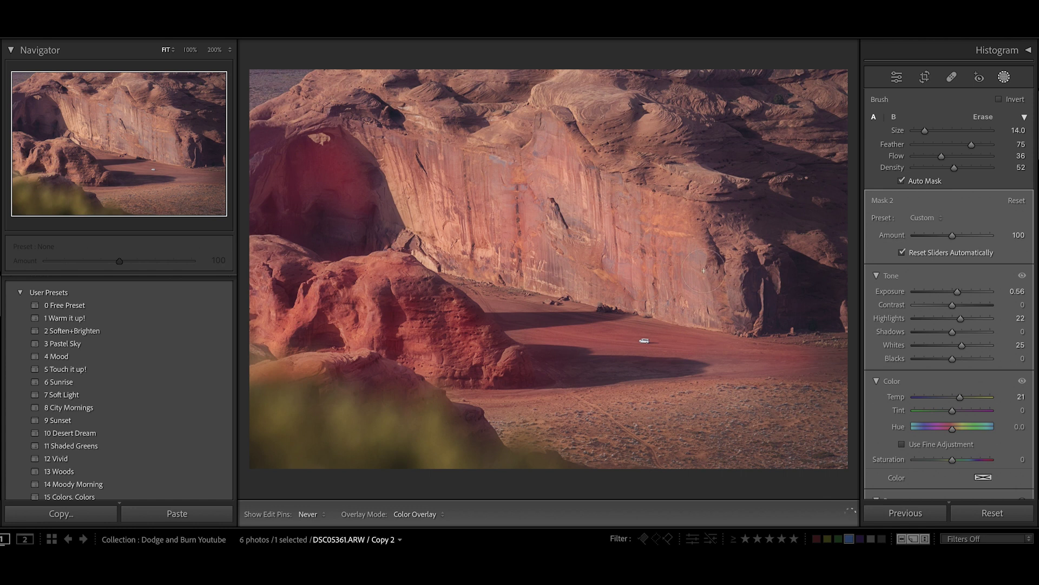
Add the right end of the cliff, its shaded rock patch and the upper rocks to the dodge mask with brush sizes 7 to 9
{"action": "left_click_drag", "start_coordinate": [739, 280], "coordinate": [772, 256]}
{"action": "scroll", "coordinate": [756, 255], "scroll_direction": "down", "scroll_amount": 1}
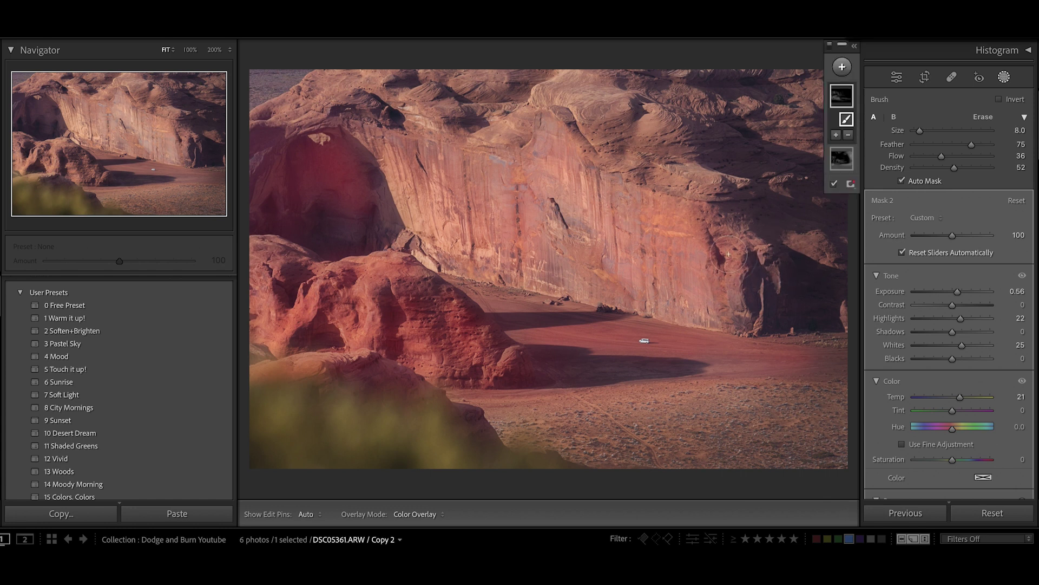
{"action": "scroll", "coordinate": [729, 253], "scroll_direction": "down", "scroll_amount": 1}
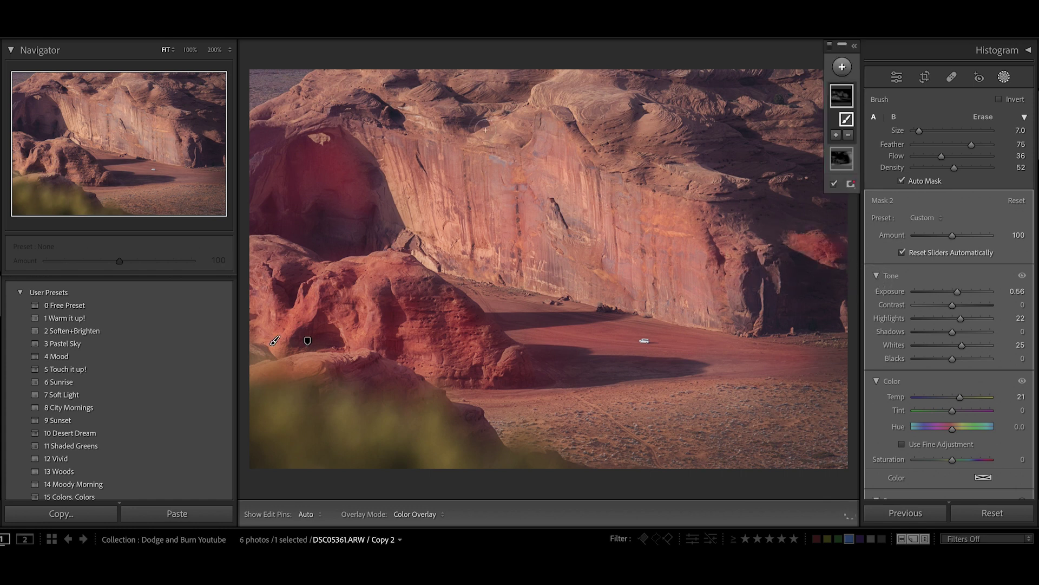
{"action": "key", "text": "h"}
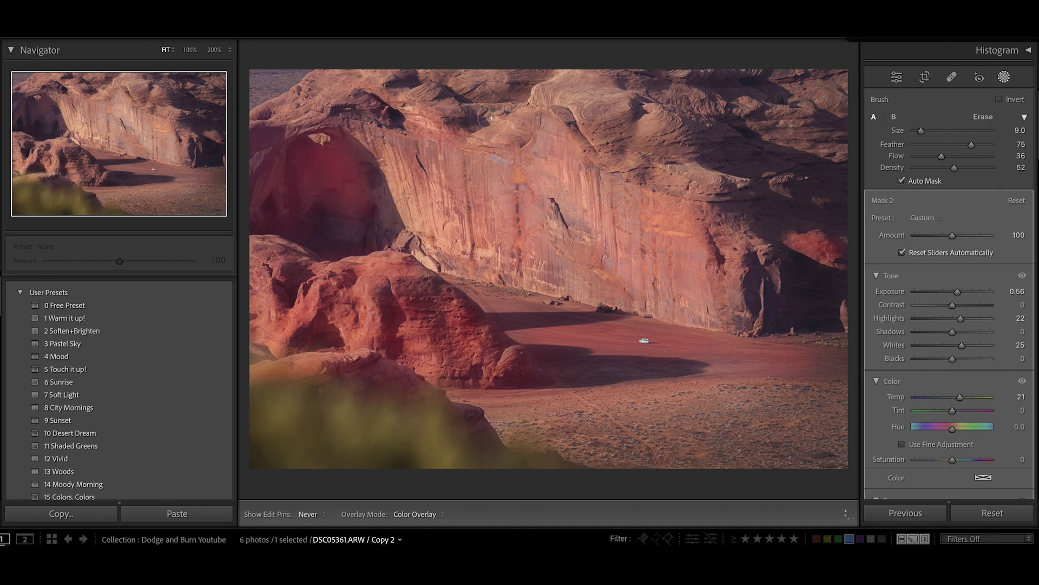
{"action": "key", "text": "h"}
{"action": "key", "text": "h"}
{"action": "key", "text": "h"}
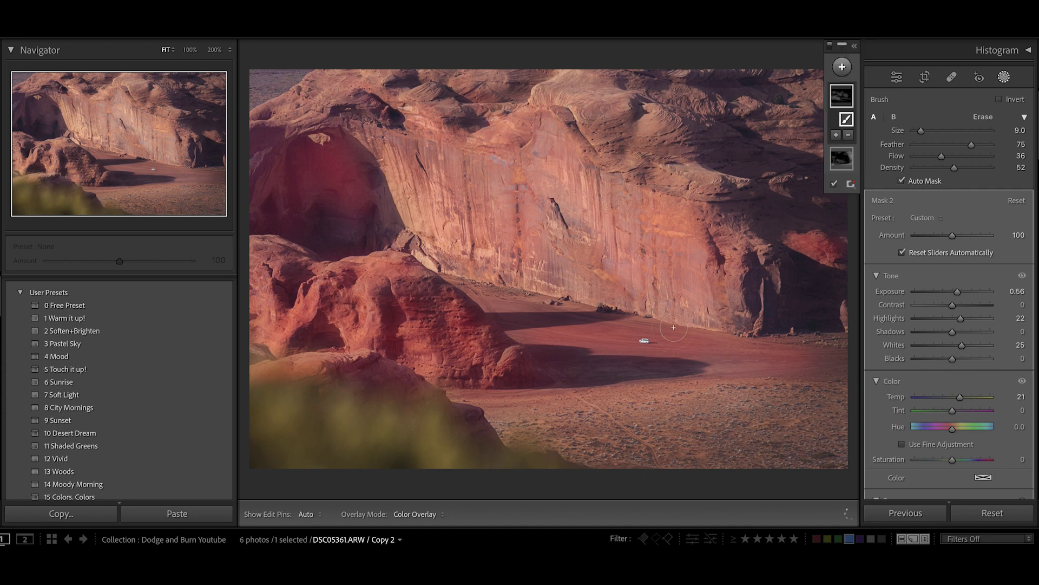
Hide the mask overlay, raise the dodge mask's Exposure to 0.78 and compare the photo with its before version
{"action": "left_click", "coordinate": [854, 46]}
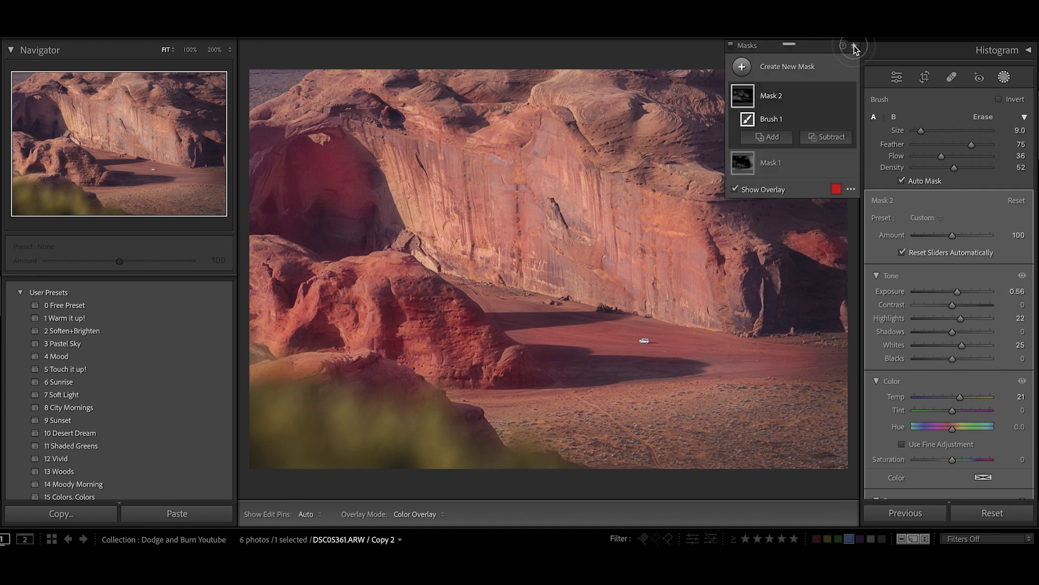
{"action": "left_click", "coordinate": [849, 96]}
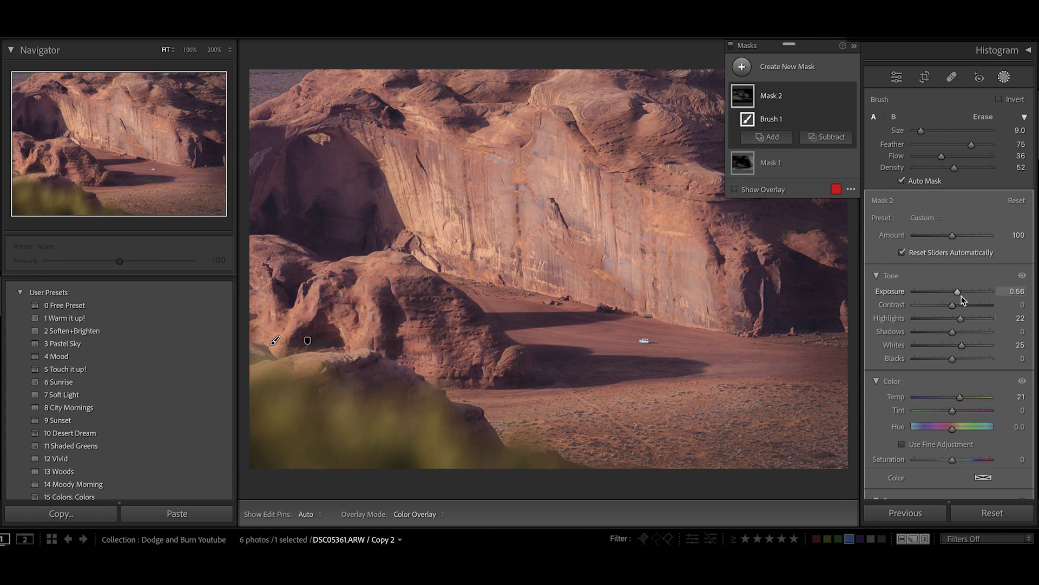
{"action": "mouse_move", "coordinate": [962, 296]}
{"action": "left_mouse_down"}
{"action": "mouse_move", "coordinate": [976, 295]}
{"action": "mouse_move", "coordinate": [961, 294]}
{"action": "left_mouse_up"}
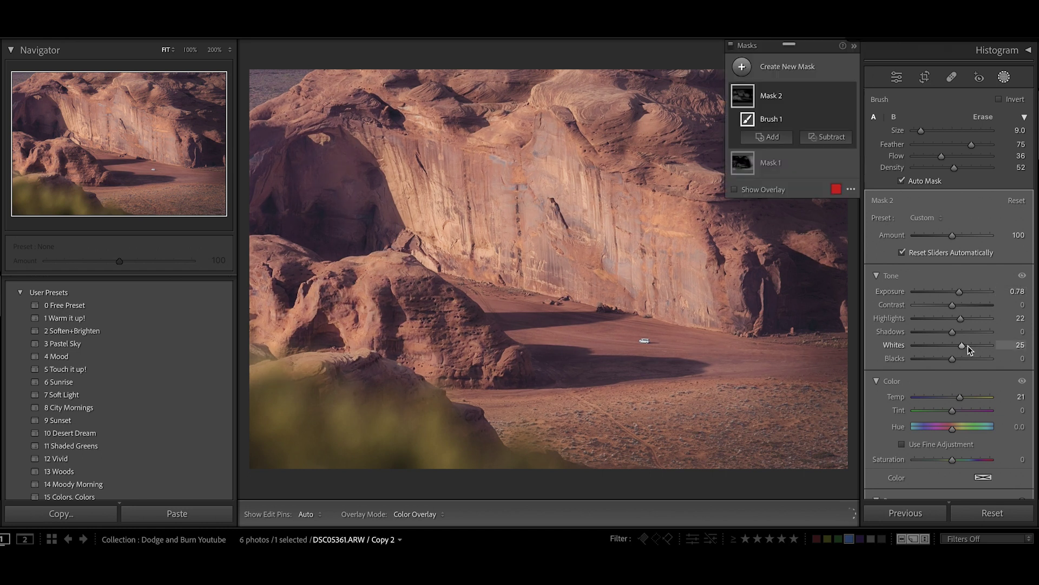
{"action": "left_click_drag", "start_coordinate": [968, 345], "coordinate": [963, 345]}
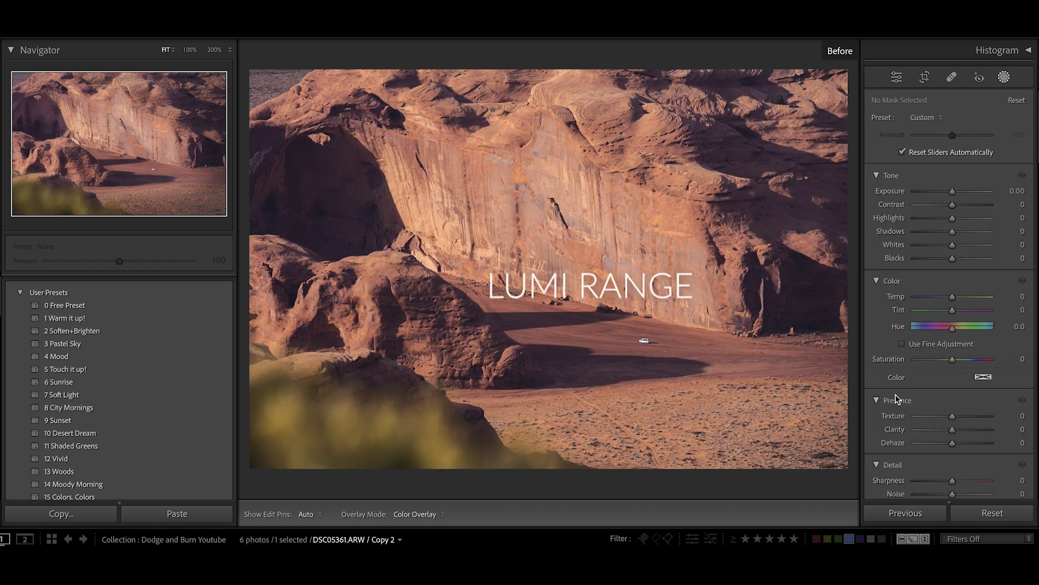
{"action": "key", "text": "backslash"}
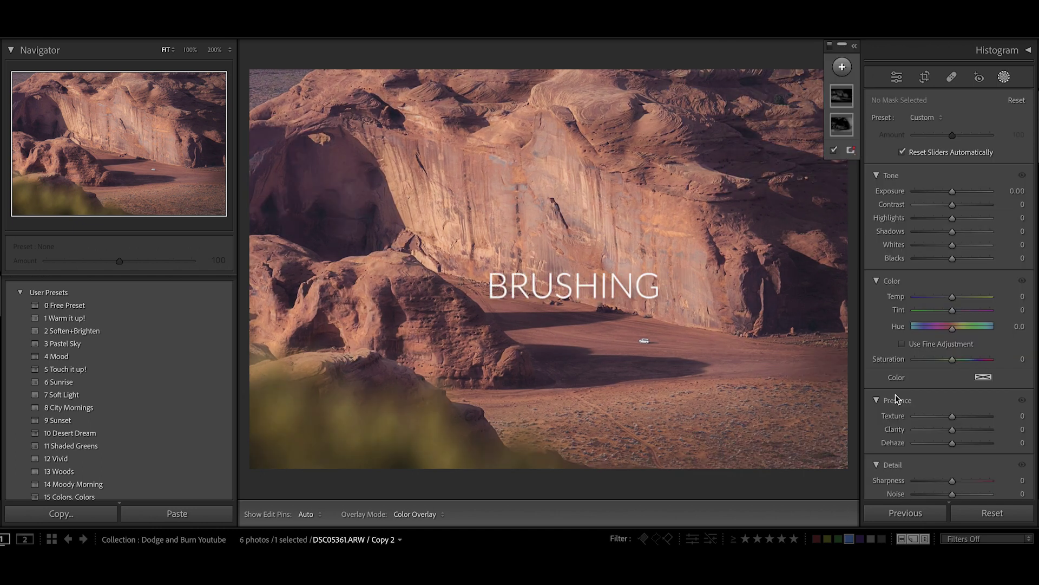
{"action": "left_click", "coordinate": [845, 100]}
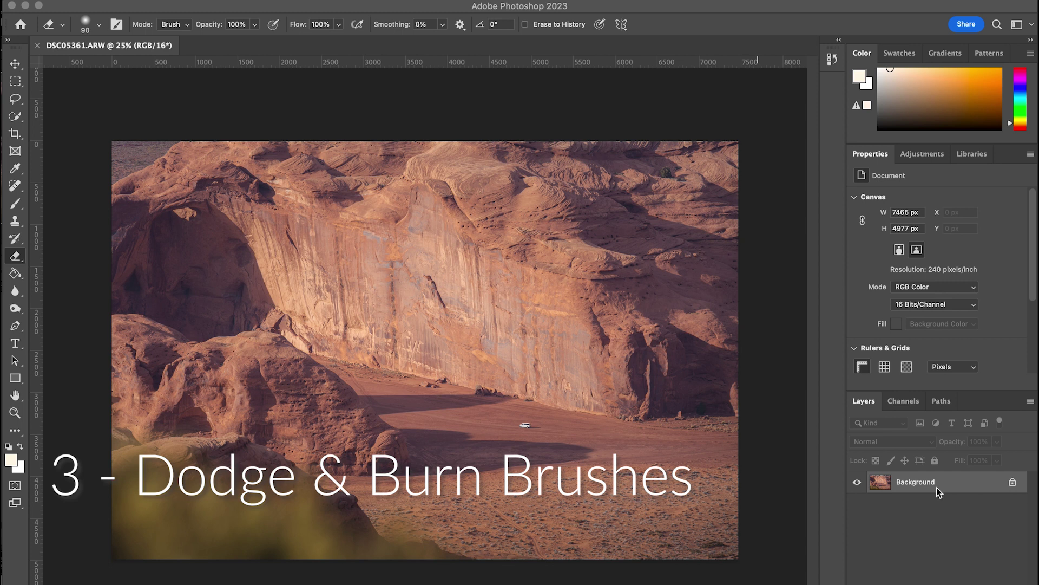
Switch to Photoshop, duplicate the Background layer of DSC05361.ARW and choose the Burn tool
{"action": "key", "text": "super+j"}
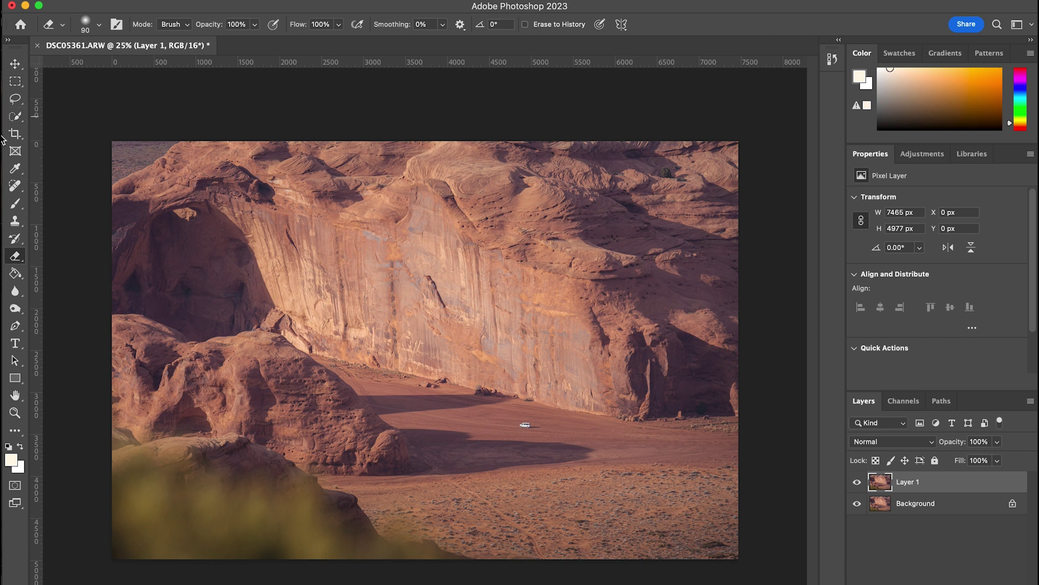
{"action": "left_click", "coordinate": [16, 308]}
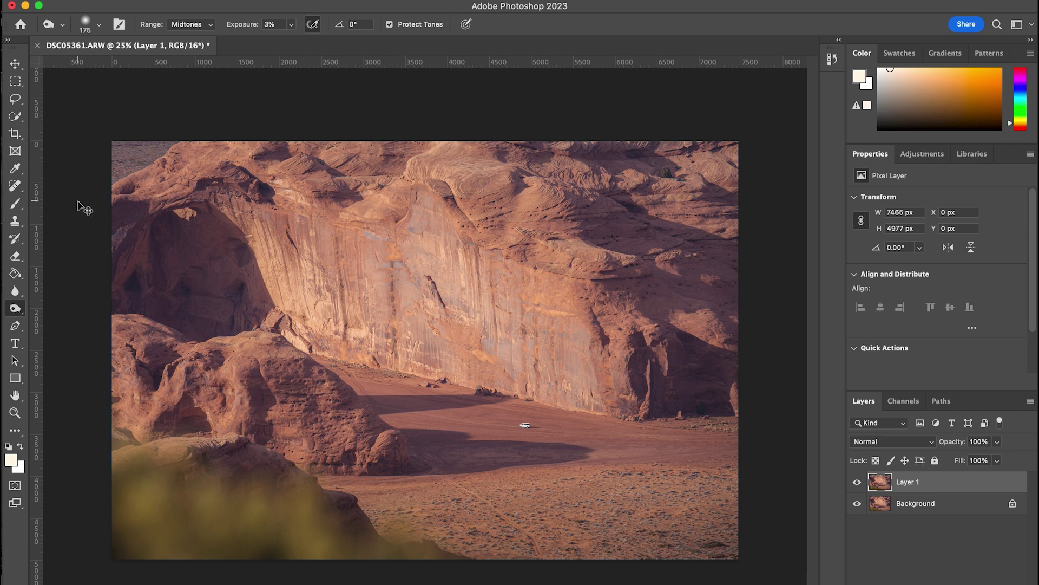
{"action": "key", "text": "super+f"}
{"action": "type", "text": "burn tool"}
{"action": "left_click", "coordinate": [283, 207]}
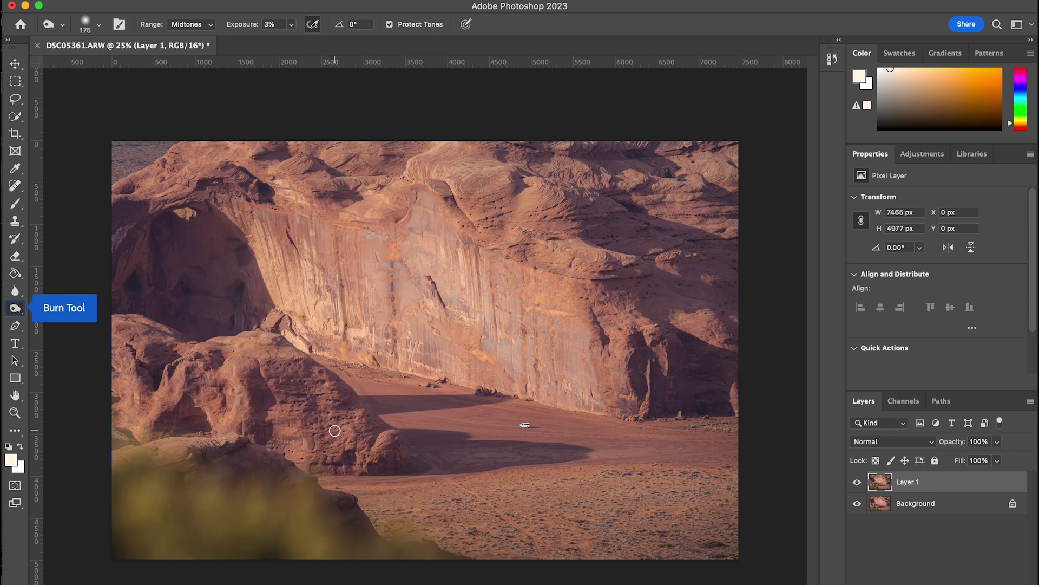
Set the Burn tool to a 700 px brush with the Shadows range and check its exposure and hardness
{"action": "key", "text": "bracketright"}
{"action": "key", "text": "bracketright"}
{"action": "key", "text": "bracketright"}
{"action": "key", "text": "bracketright"}
{"action": "key", "text": "bracketright"}
{"action": "key", "text": "bracketright"}
{"action": "key", "text": "bracketright"}
{"action": "left_click", "coordinate": [191, 24]}
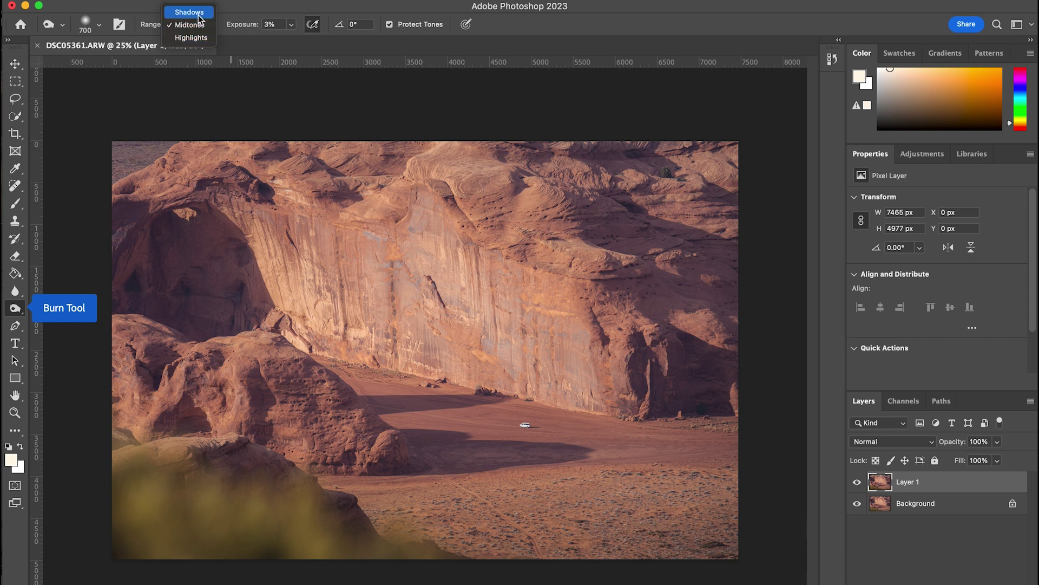
{"action": "left_click", "coordinate": [197, 13]}
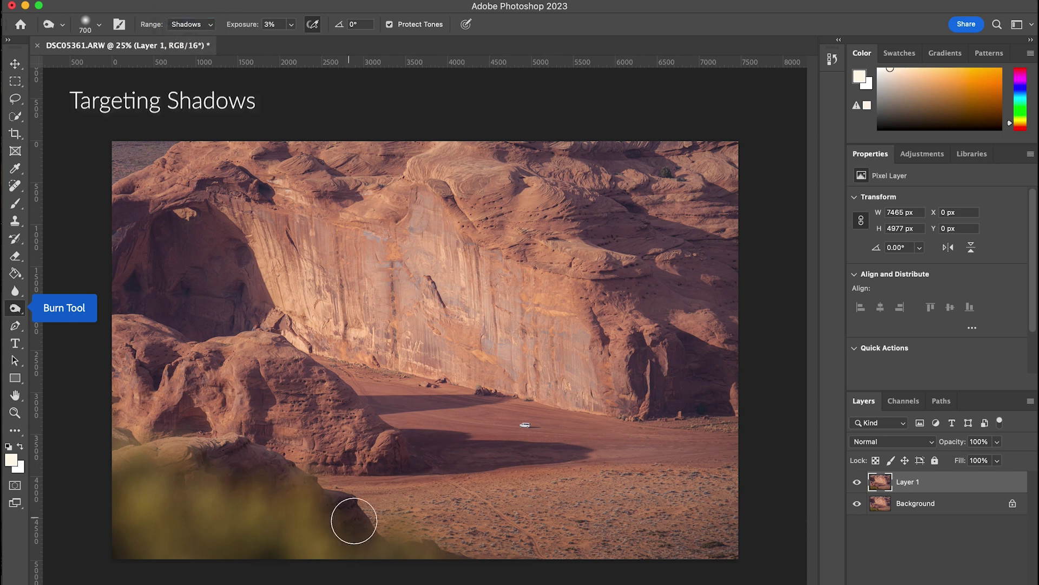
{"action": "left_click", "coordinate": [281, 24]}
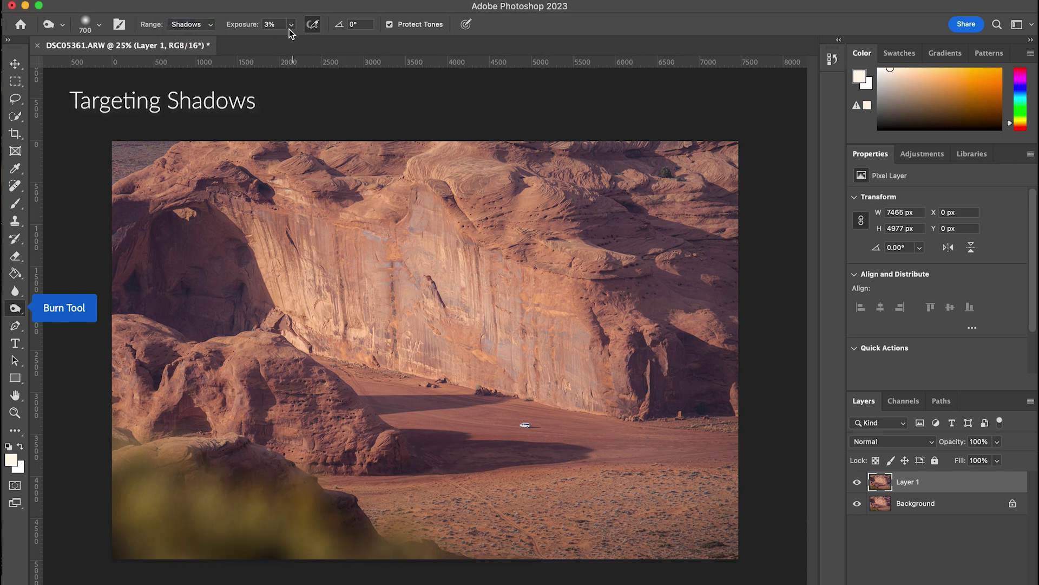
{"action": "right_click", "coordinate": [326, 419]}
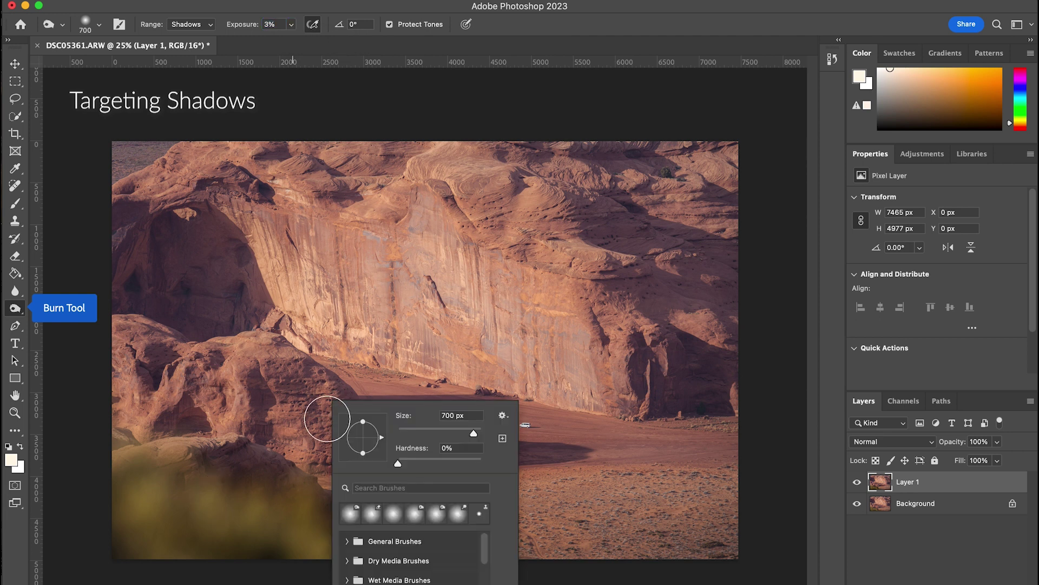
{"action": "left_click", "coordinate": [273, 396]}
Burn the shadows of the boulders, alcove, cliff and upper rocks on the duplicate layer with brushes from 400 to 1600 px
{"action": "key", "text": "bracketleft"}
{"action": "key", "text": "bracketleft"}
{"action": "key", "text": "bracketleft"}
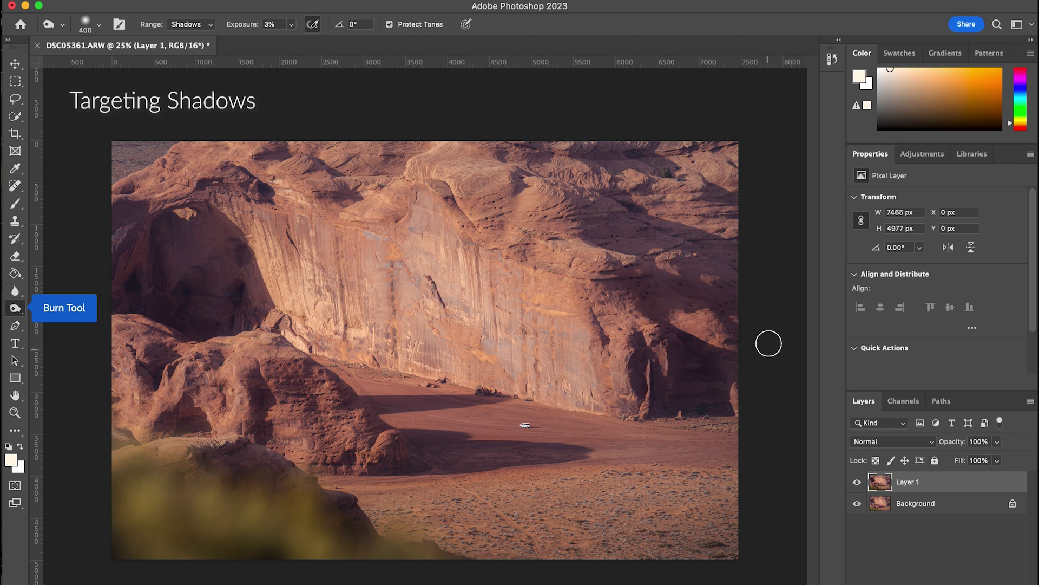
{"action": "key", "text": "bracketright"}
{"action": "key", "text": "bracketright"}
{"action": "key", "text": "bracketright"}
{"action": "key", "text": "bracketright"}
{"action": "key", "text": "bracketright"}
{"action": "key", "text": "bracketright"}
{"action": "key", "text": "bracketright"}
{"action": "key", "text": "bracketright"}
{"action": "key", "text": "bracketright"}
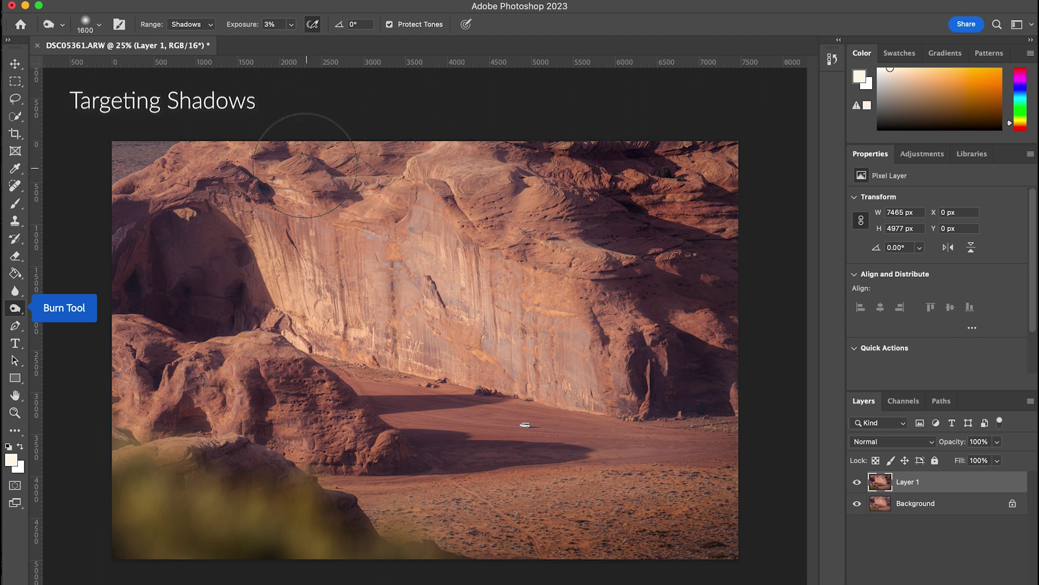
Place another copy of the Background layer on top and set the Burn tool to Midtones with a 700 px brush
{"action": "left_click", "coordinate": [211, 24]}
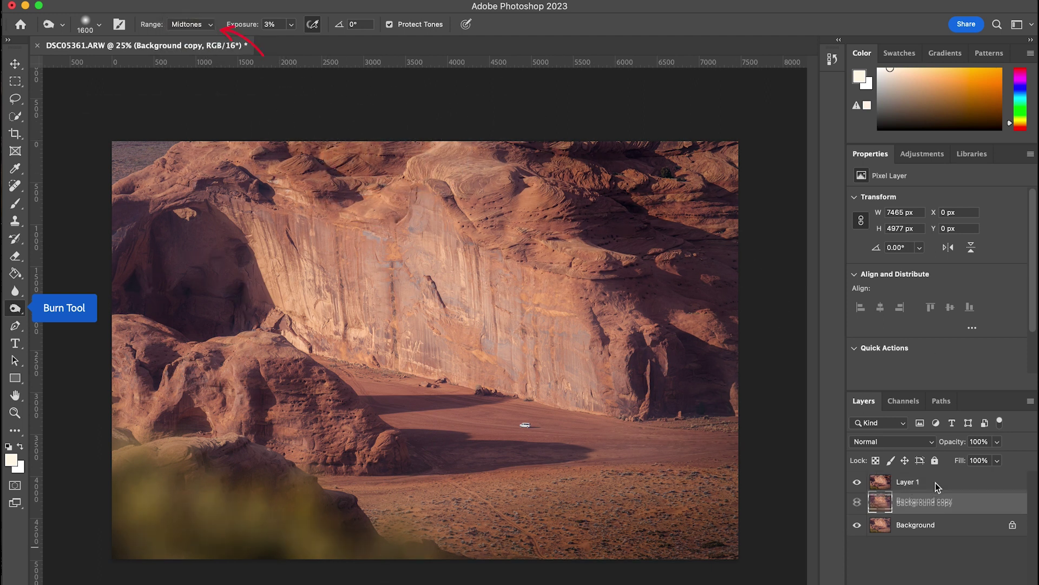
{"action": "key", "text": "super+shift+bracketright"}
{"action": "key", "text": "bracketleft"}
{"action": "key", "text": "bracketleft"}
{"action": "key", "text": "bracketleft"}
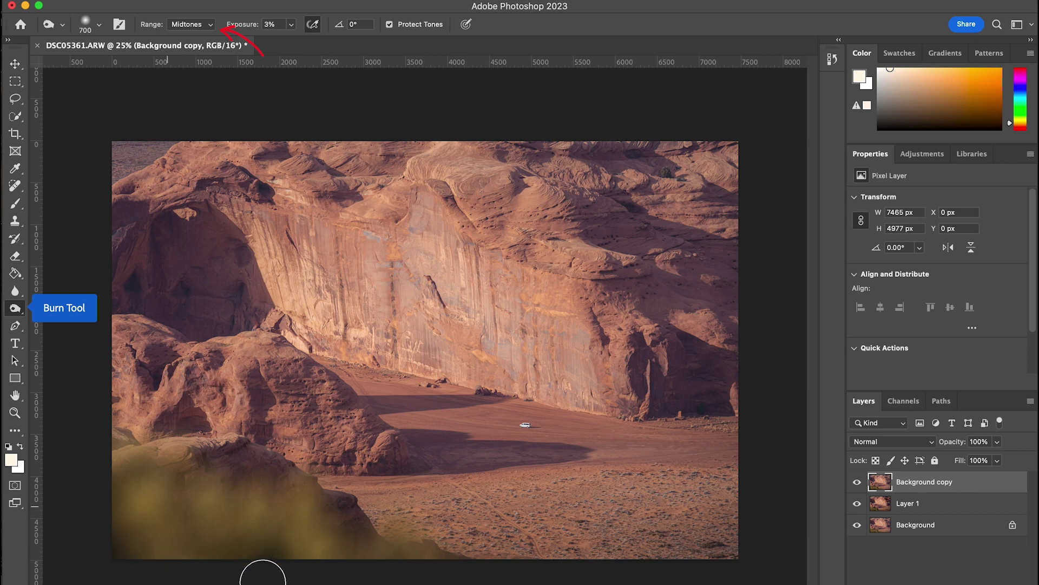
Enlarge the Burn brush to 1300 px and darken the midtones along the foreground foliage and ground
{"action": "key", "text": "bracketright"}
{"action": "key", "text": "bracketright"}
{"action": "key", "text": "bracketright"}
{"action": "key", "text": "bracketright"}
{"action": "key", "text": "bracketright"}
{"action": "key", "text": "bracketright"}
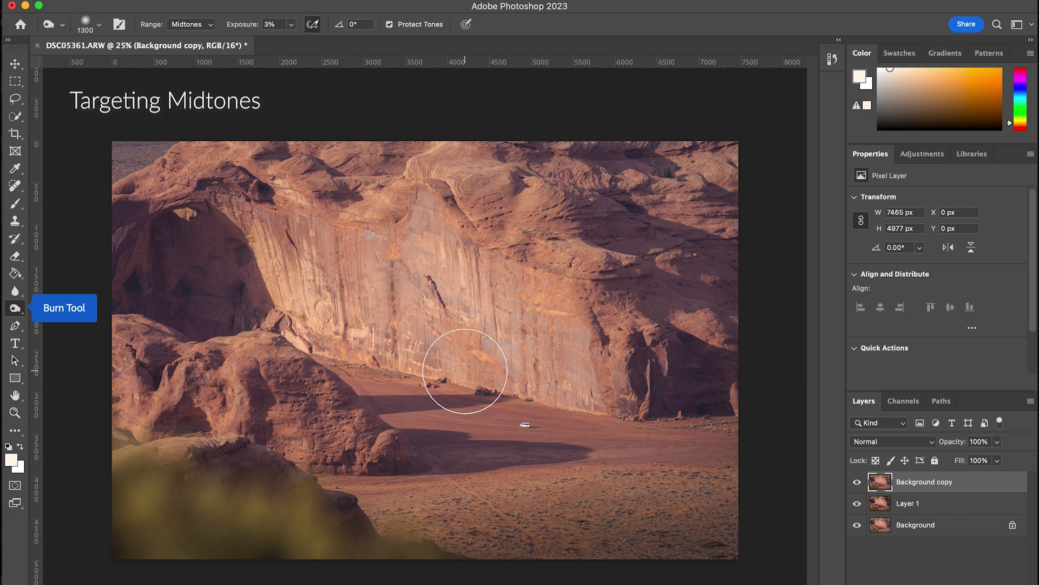
Reduce the Burn brush to 900 px, raise its exposure to 9% and burn the midtones of the right cliff and ground
{"action": "key", "text": "bracketleft"}
{"action": "key", "text": "bracketleft"}
{"action": "key", "text": "bracketleft"}
{"action": "key", "text": "bracketleft"}
{"action": "left_click", "coordinate": [291, 24]}
{"action": "left_click_drag", "start_coordinate": [289, 39], "coordinate": [296, 41]}
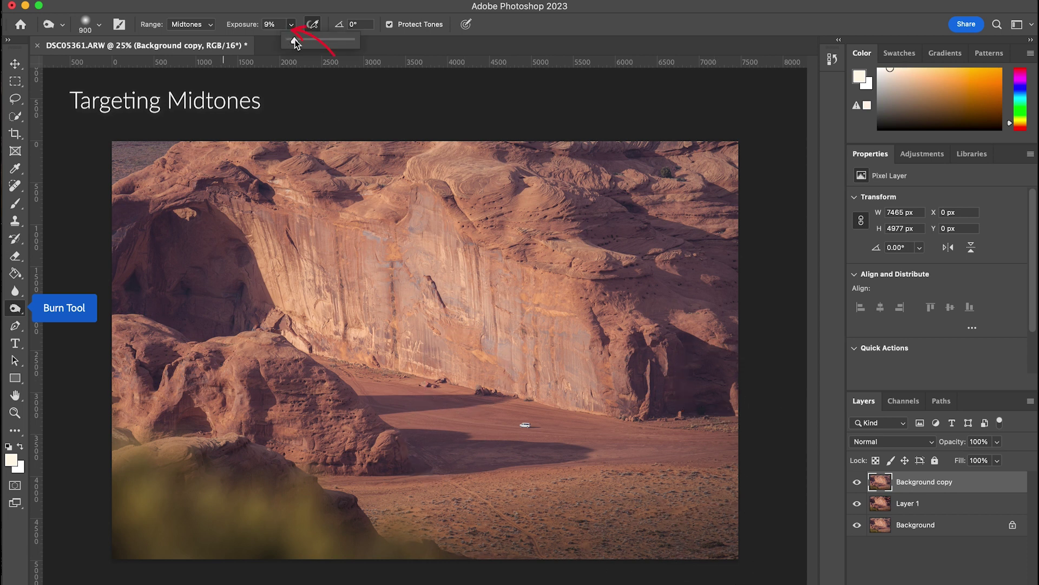
{"action": "mouse_move", "coordinate": [704, 401]}
{"action": "left_mouse_down"}
{"action": "mouse_move", "coordinate": [676, 383]}
{"action": "mouse_move", "coordinate": [587, 218]}
{"action": "mouse_move", "coordinate": [620, 267]}
{"action": "mouse_move", "coordinate": [711, 555]}
{"action": "left_mouse_up"}
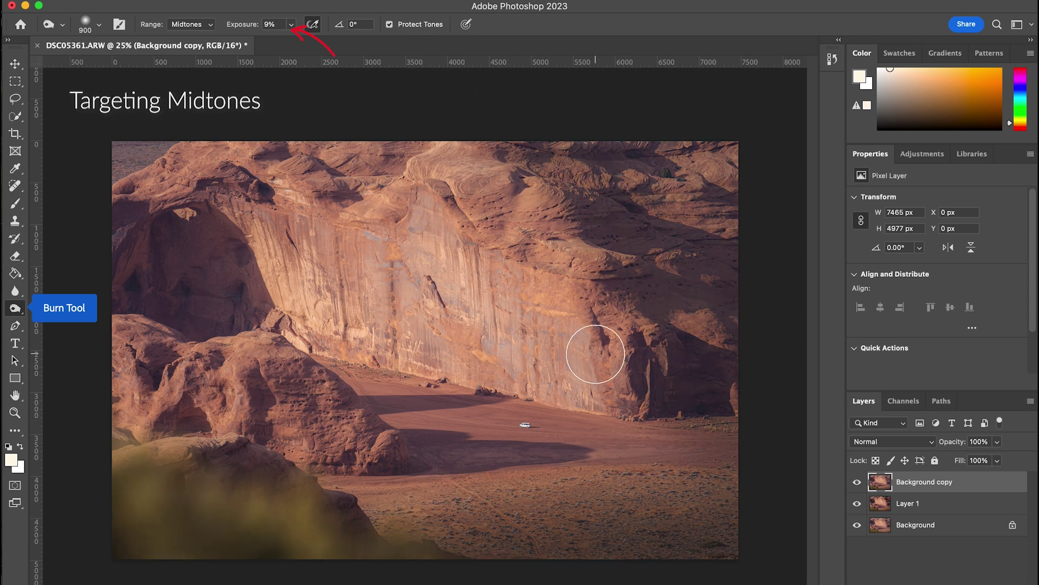
Reduce the Burn brush to 175 px and burn the midtones along the rock ridge above the sunlit cliff wall
{"action": "key", "text": "bracketleft"}
{"action": "key", "text": "bracketleft"}
{"action": "key", "text": "bracketleft"}
{"action": "key", "text": "bracketleft"}
{"action": "key", "text": "bracketleft"}
{"action": "key", "text": "bracketleft"}
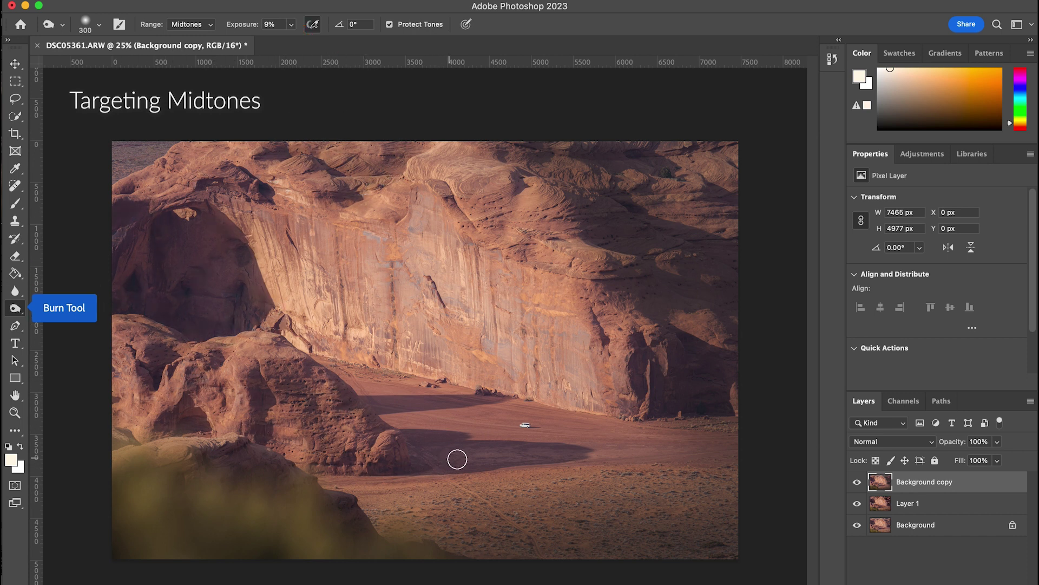
{"action": "key", "text": "bracketleft"}
{"action": "key", "text": "bracketleft"}
{"action": "key", "text": "bracketleft"}
{"action": "mouse_move", "coordinate": [468, 221]}
{"action": "left_mouse_down"}
{"action": "mouse_move", "coordinate": [445, 185]}
{"action": "mouse_move", "coordinate": [479, 232]}
{"action": "left_mouse_up"}
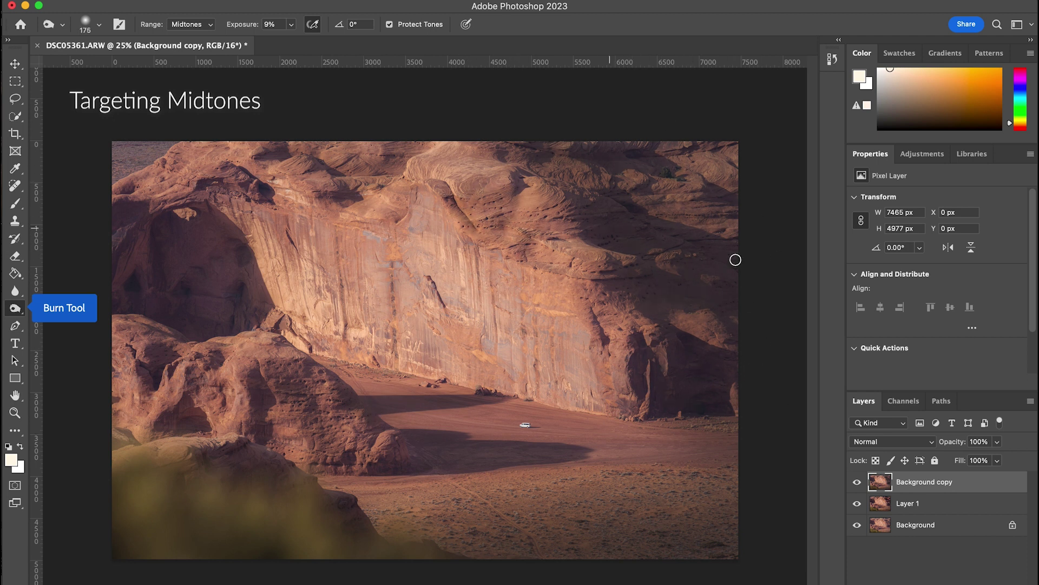
Hide the Background copy layer and dodge the highlights of the cliff wall on Layer 1 with a 900 px brush at 8% exposure
{"action": "left_click", "coordinate": [858, 483]}
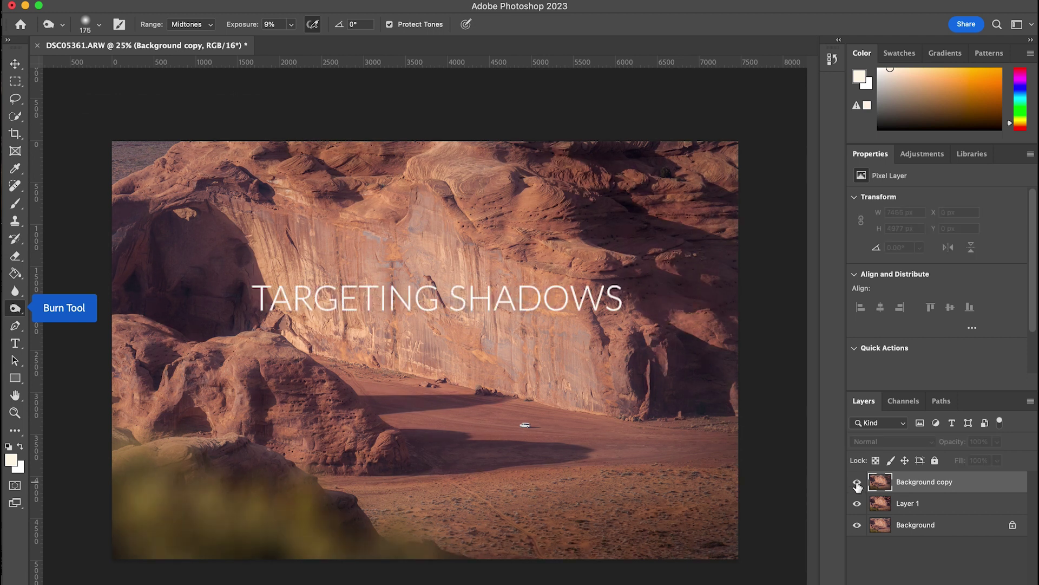
{"action": "left_click", "coordinate": [858, 483]}
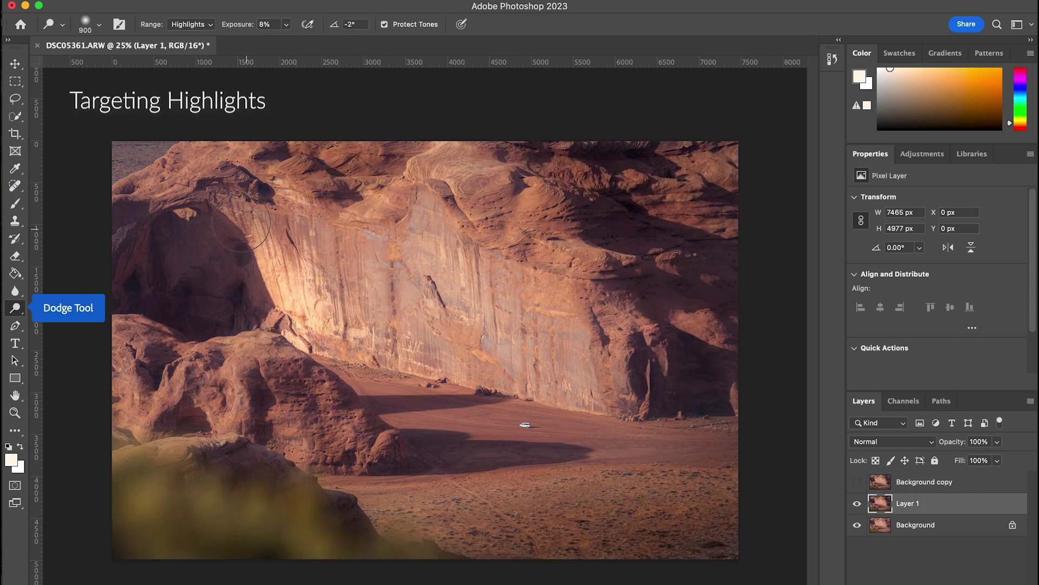
{"action": "left_click_drag", "start_coordinate": [456, 251], "coordinate": [599, 388]}
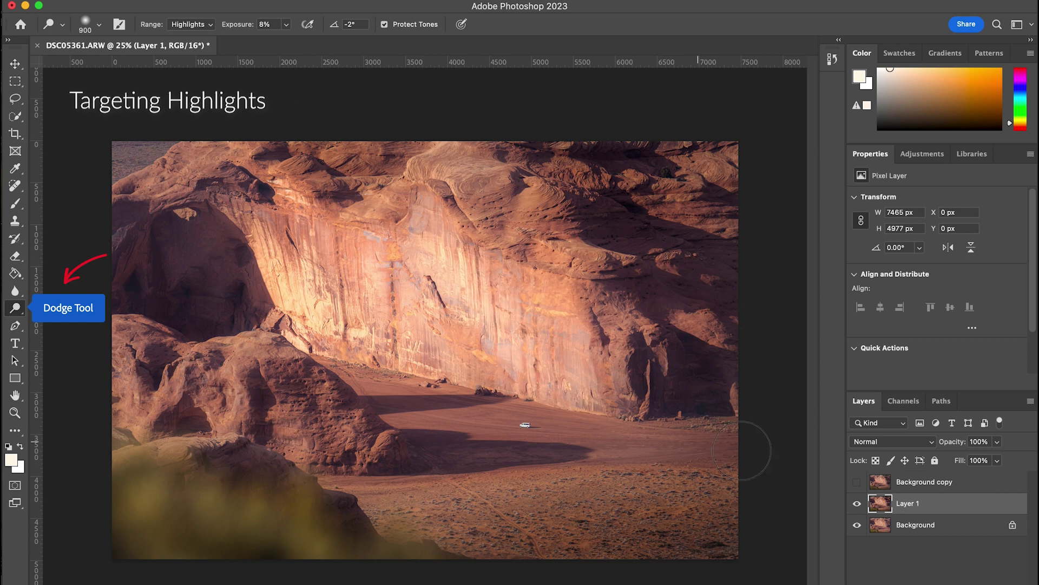
{"action": "left_click_drag", "start_coordinate": [466, 182], "coordinate": [503, 222]}
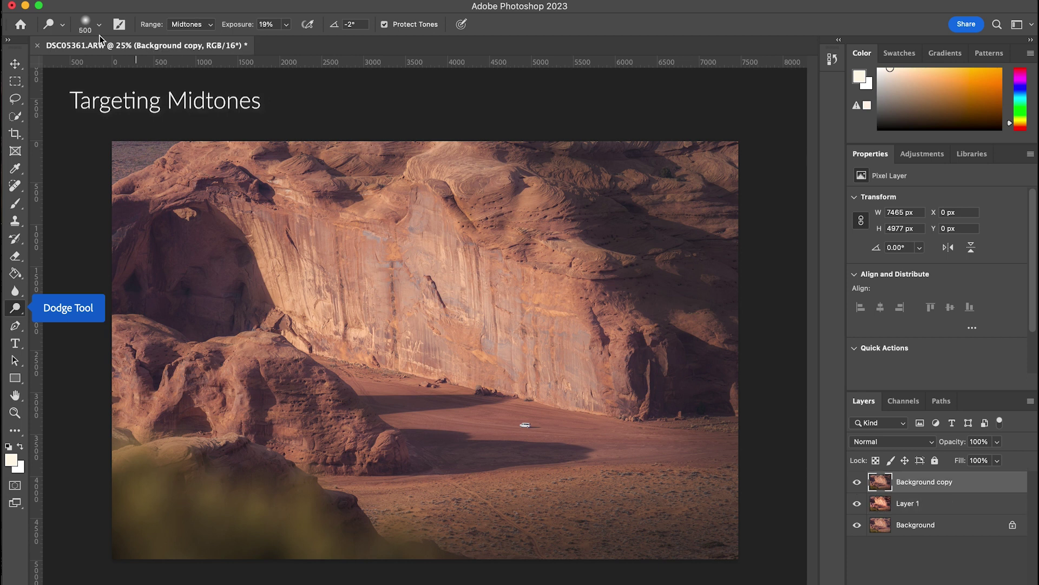
Undo a first midtone dodge stroke, set the exposure to 12% and dodge the cliff and ground on Background copy with a 500 px brush
{"action": "mouse_move", "coordinate": [277, 270]}
{"action": "left_mouse_down"}
{"action": "mouse_move", "coordinate": [258, 236]}
{"action": "mouse_move", "coordinate": [417, 325]}
{"action": "mouse_move", "coordinate": [354, 208]}
{"action": "mouse_move", "coordinate": [551, 354]}
{"action": "left_mouse_up"}
{"action": "key", "text": "super+z"}
{"action": "left_click", "coordinate": [286, 24]}
{"action": "left_click_drag", "start_coordinate": [283, 40], "coordinate": [280, 40]}
{"action": "mouse_move", "coordinate": [259, 236]}
{"action": "left_mouse_down"}
{"action": "mouse_move", "coordinate": [279, 287]}
{"action": "mouse_move", "coordinate": [371, 360]}
{"action": "mouse_move", "coordinate": [431, 215]}
{"action": "mouse_move", "coordinate": [519, 216]}
{"action": "mouse_move", "coordinate": [302, 174]}
{"action": "mouse_move", "coordinate": [134, 185]}
{"action": "mouse_move", "coordinate": [176, 252]}
{"action": "mouse_move", "coordinate": [204, 325]}
{"action": "mouse_move", "coordinate": [244, 267]}
{"action": "mouse_move", "coordinate": [143, 336]}
{"action": "mouse_move", "coordinate": [311, 454]}
{"action": "mouse_move", "coordinate": [694, 471]}
{"action": "mouse_move", "coordinate": [575, 501]}
{"action": "mouse_move", "coordinate": [580, 432]}
{"action": "mouse_move", "coordinate": [287, 416]}
{"action": "mouse_move", "coordinate": [711, 335]}
{"action": "mouse_move", "coordinate": [702, 184]}
{"action": "mouse_move", "coordinate": [505, 167]}
{"action": "mouse_move", "coordinate": [726, 527]}
{"action": "left_mouse_up"}
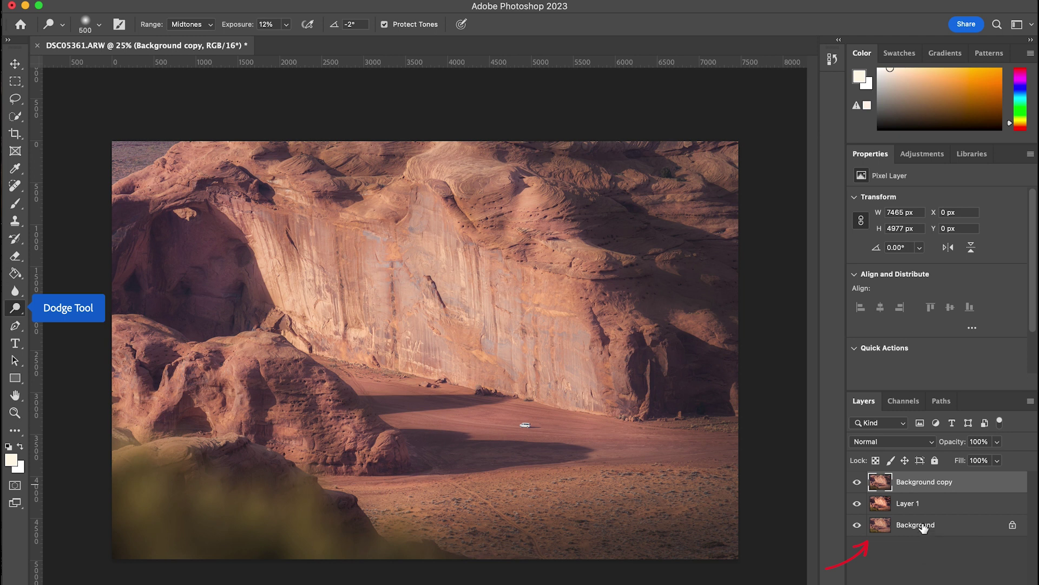
Duplicate the Background layer and place the duplicate between Layer 1 and Background copy
{"action": "left_click", "coordinate": [923, 529]}
{"action": "key", "text": "super+j"}
{"action": "left_click_drag", "start_coordinate": [921, 527], "coordinate": [918, 502]}
Set the Background copy layer's opacity to 85% and toggle its visibility to compare the result
{"action": "left_click", "coordinate": [924, 487]}
{"action": "left_click", "coordinate": [997, 460]}
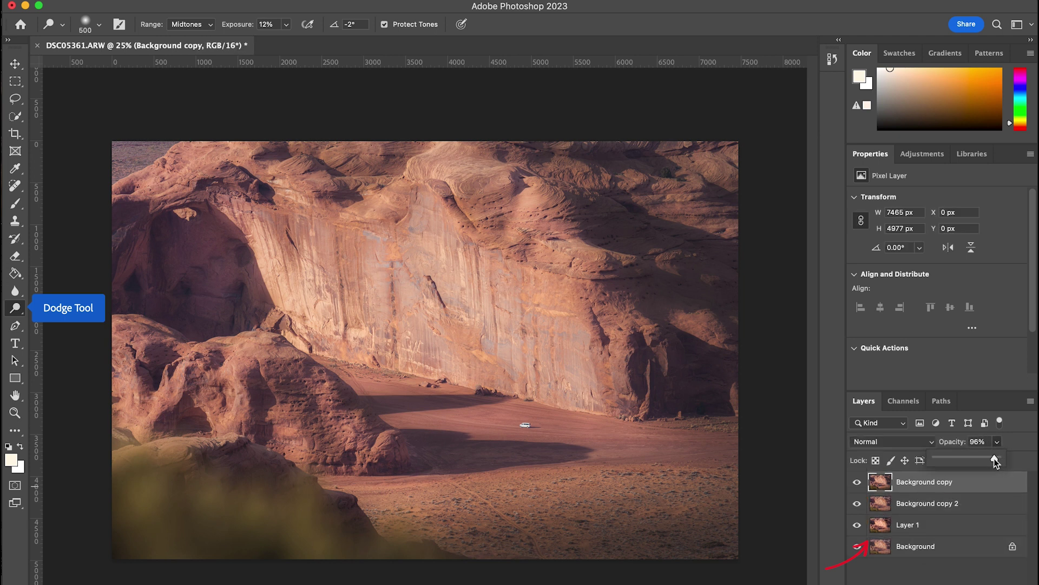
{"action": "left_click", "coordinate": [858, 486]}
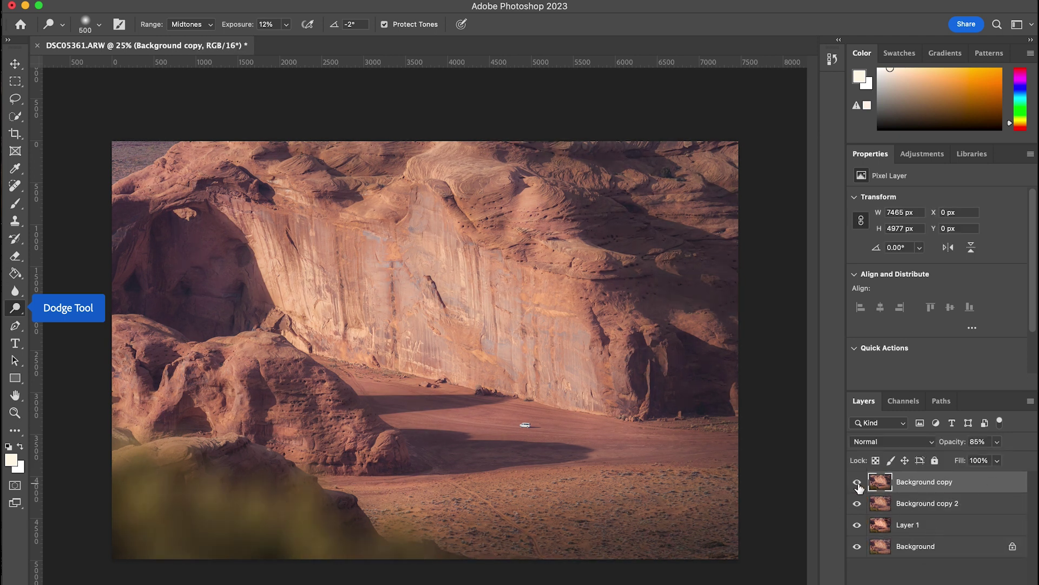
Hide Background copy and Background copy 2, set Layer 1's opacity to 66%, and show both copies again
{"action": "left_click", "coordinate": [857, 481]}
{"action": "left_click", "coordinate": [857, 503]}
{"action": "left_click", "coordinate": [915, 525]}
{"action": "left_click", "coordinate": [997, 443]}
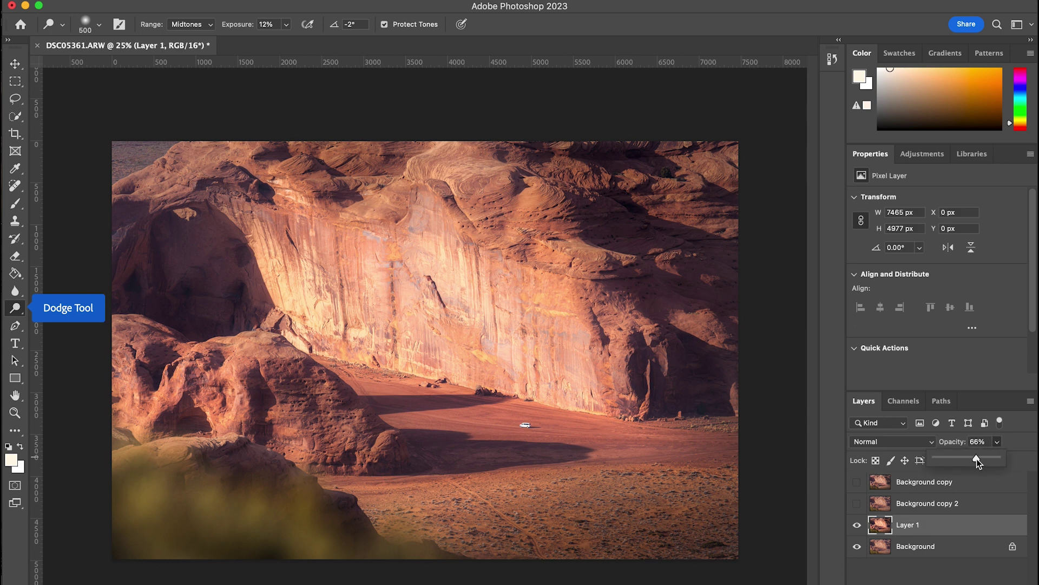
{"action": "key", "text": "Return"}
{"action": "left_click_drag", "start_coordinate": [857, 503], "coordinate": [857, 482]}
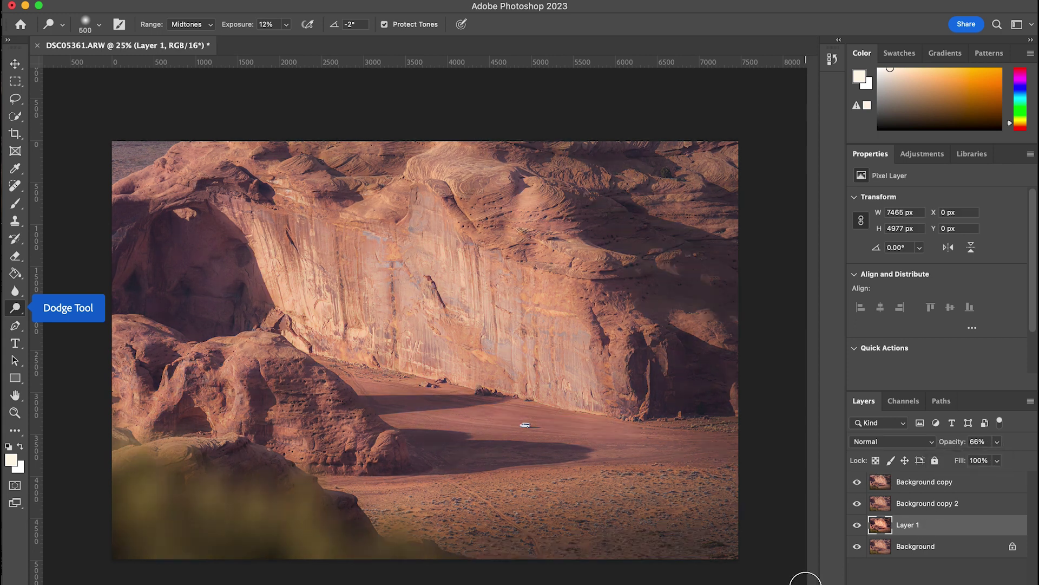